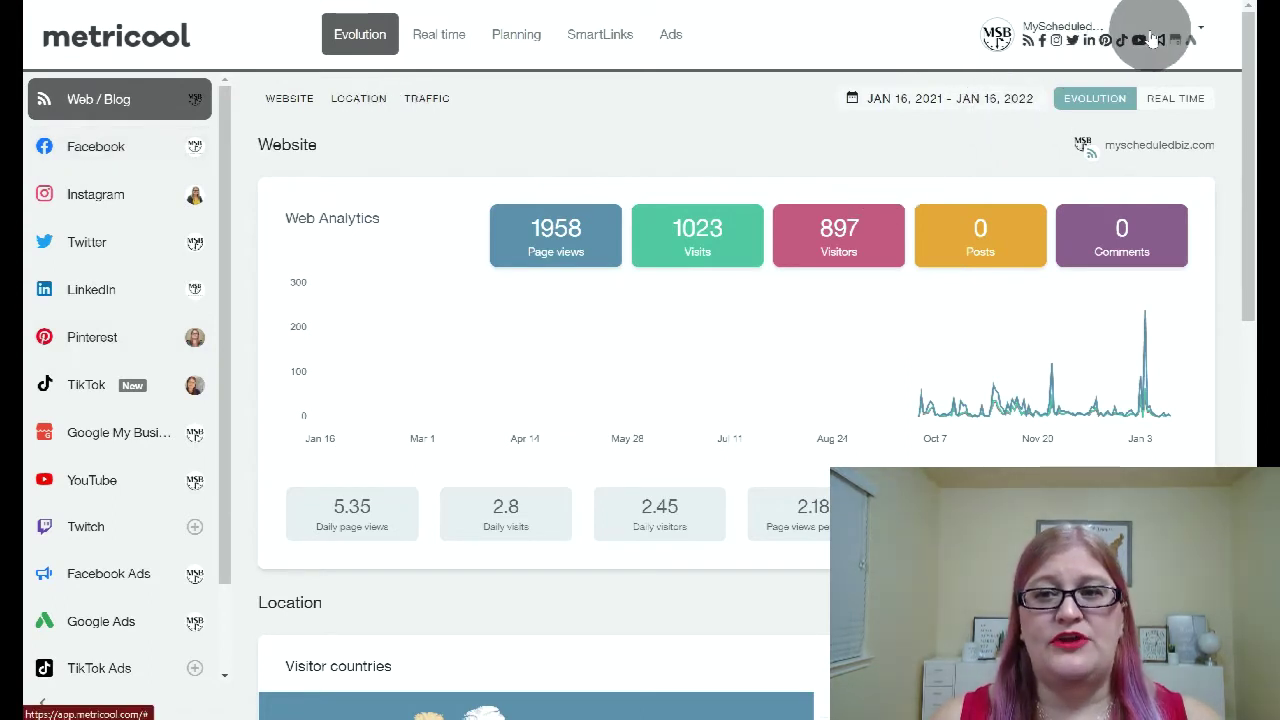
Step: Open the current brand's Brand settings to list its linked accounts, with Twitch and TikTok Ads unconnected
{"action": "left_click", "coordinate": [1152, 38]}
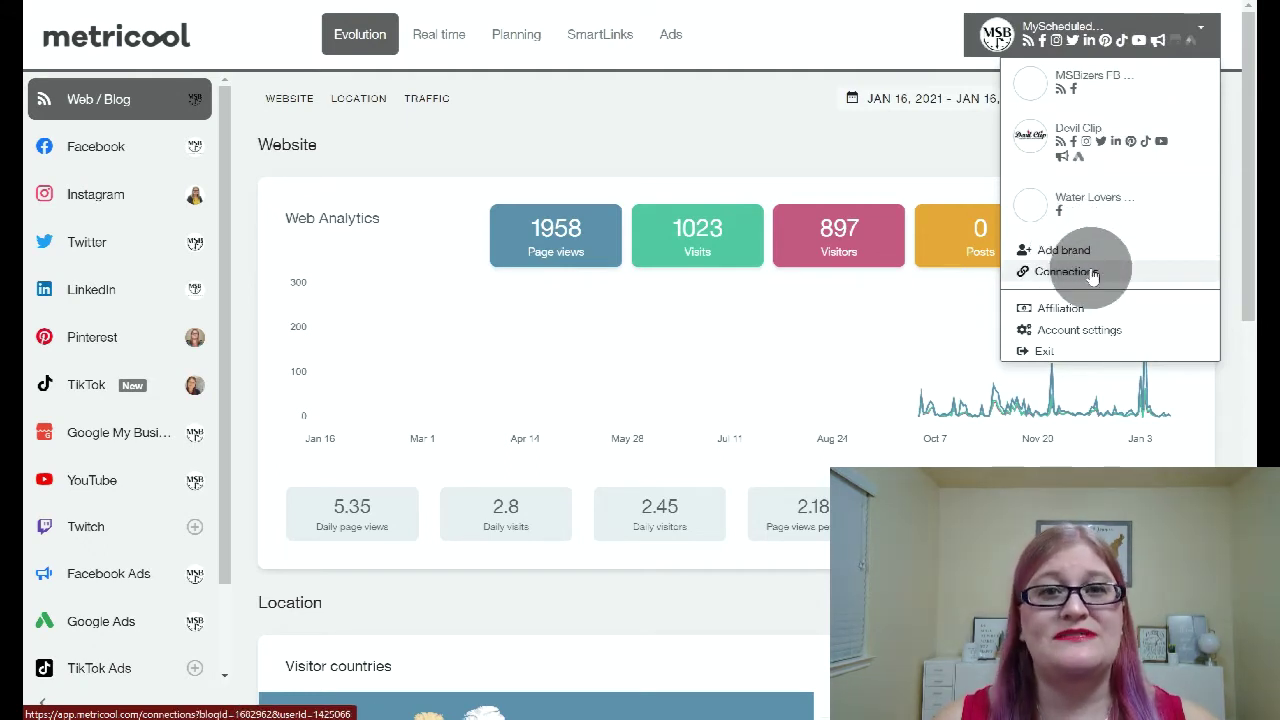
{"action": "scroll", "coordinate": [155, 405], "scroll_direction": "down", "scroll_amount": 4}
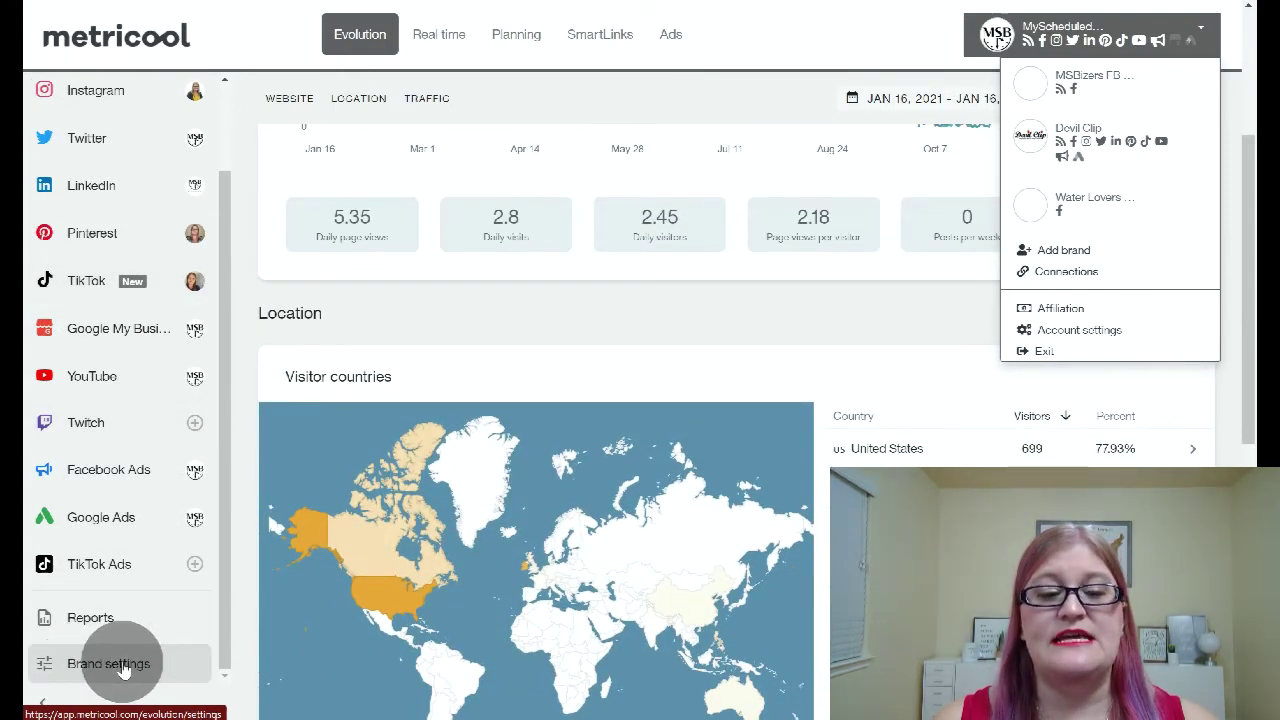
{"action": "left_click", "coordinate": [123, 668]}
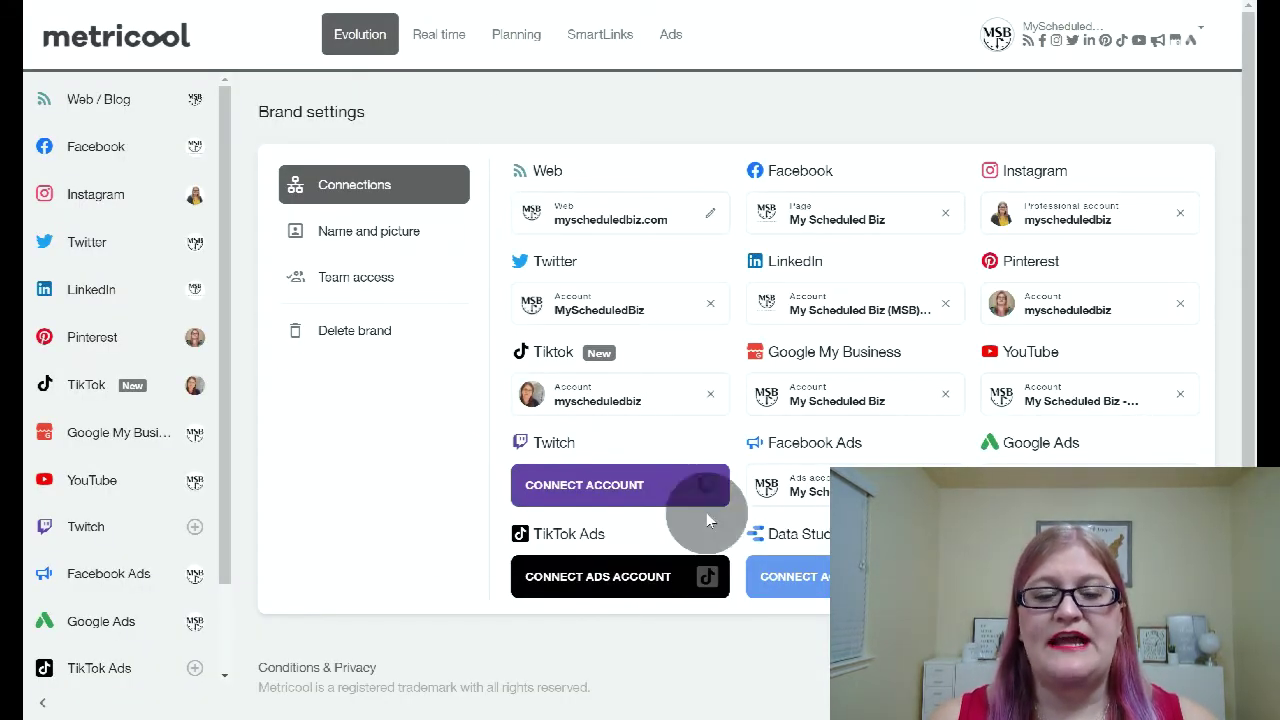
Step: Switch to the MSBizers FB brand, which links only a website and a Facebook group
{"action": "left_click", "coordinate": [1095, 42]}
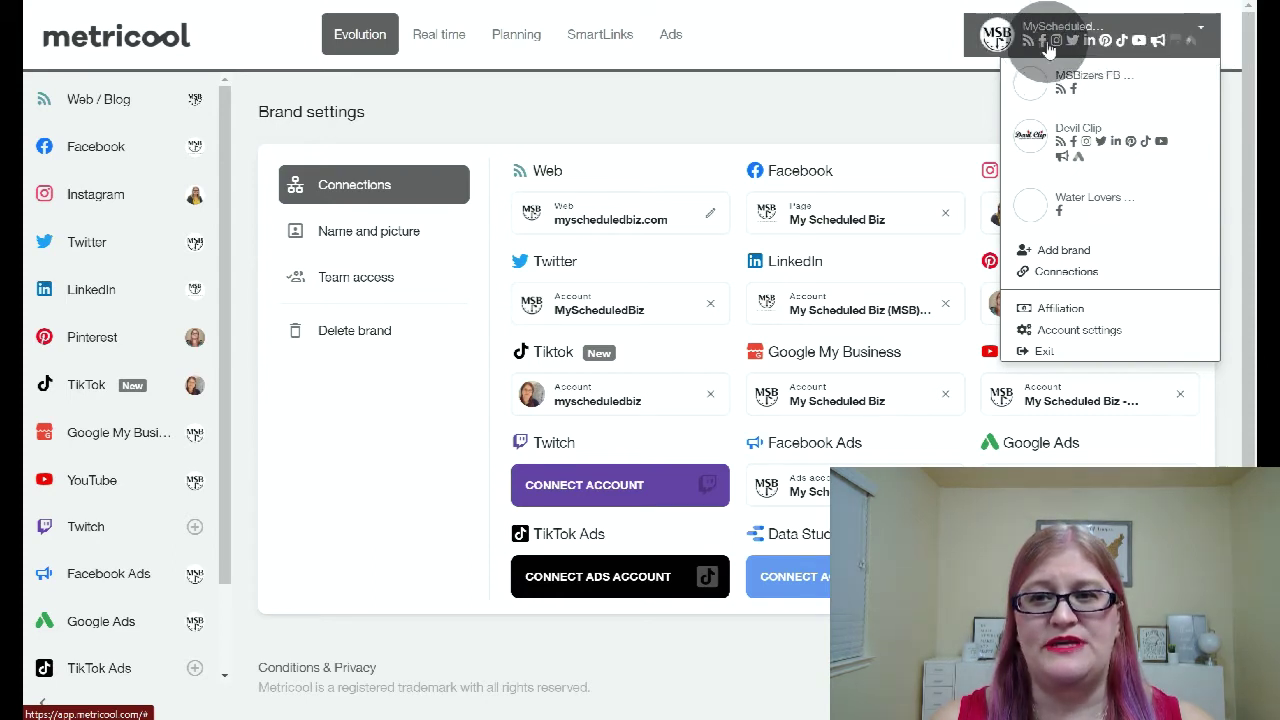
{"action": "left_click", "coordinate": [1095, 80]}
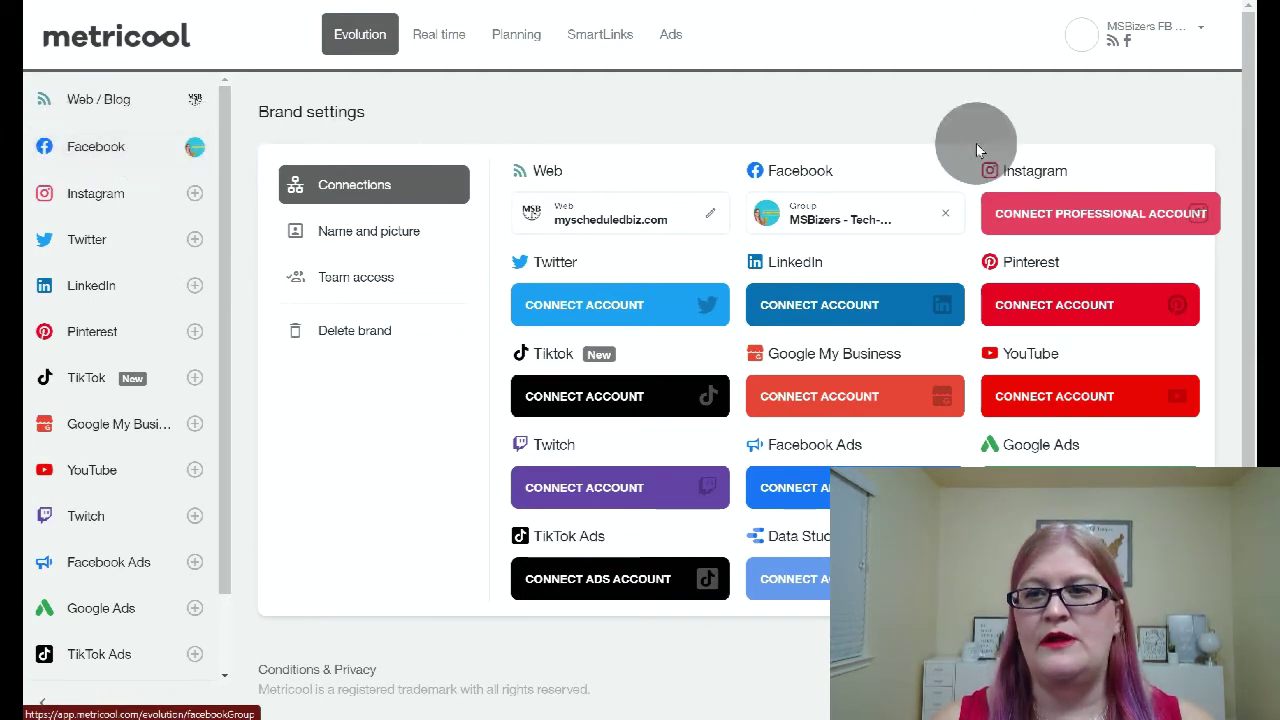
Step: Add a new brand, 'Empty brand', from the brand list
{"action": "left_click", "coordinate": [1162, 40]}
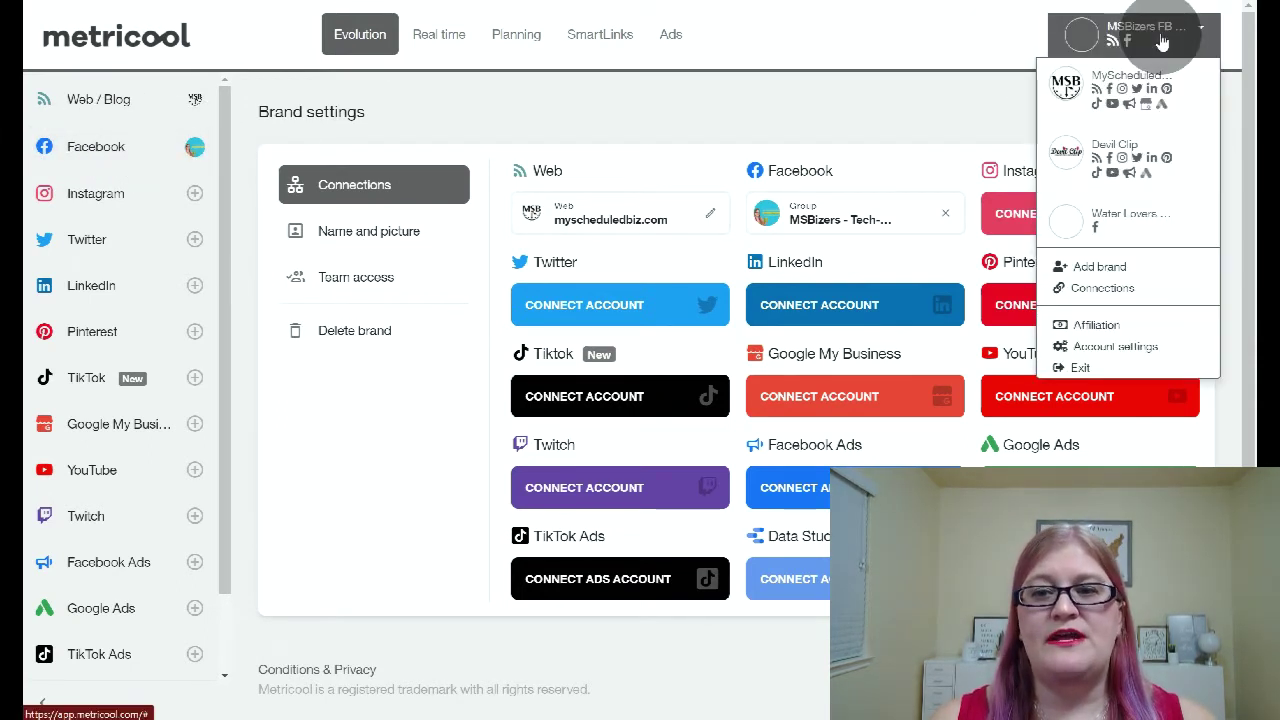
{"action": "left_click", "coordinate": [1100, 268]}
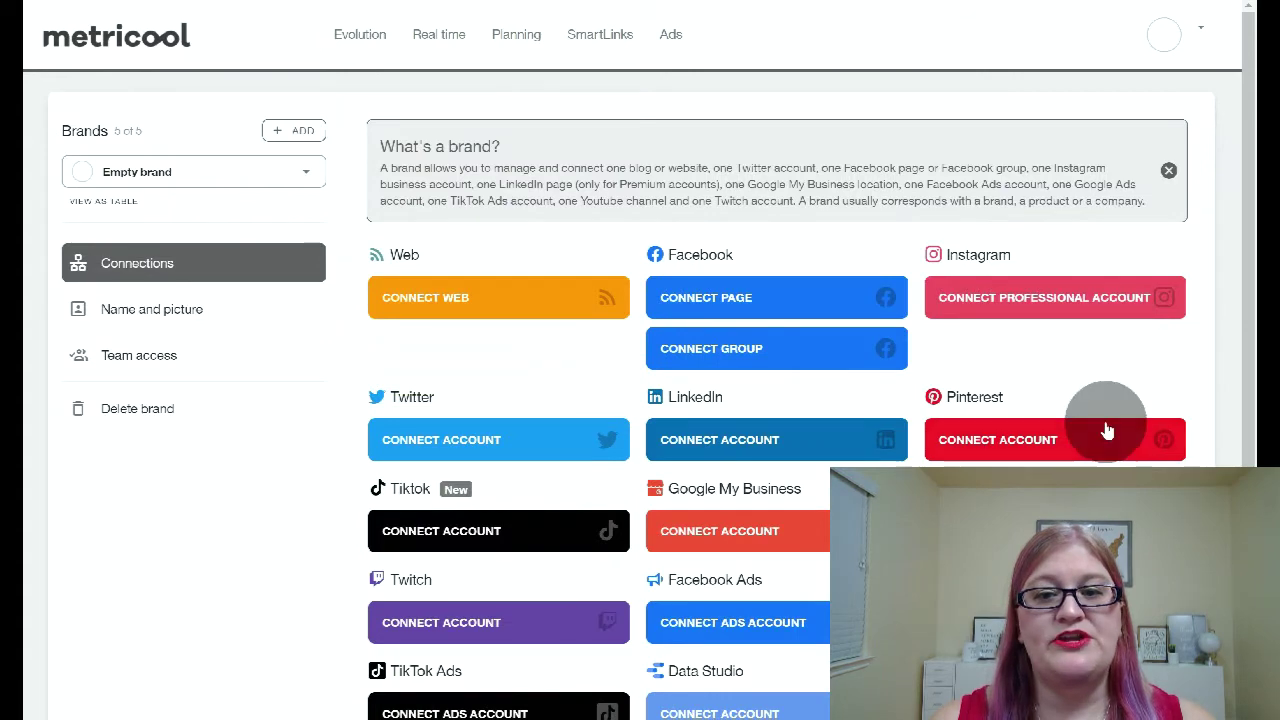
{"action": "scroll", "coordinate": [677, 507], "scroll_direction": "down", "scroll_amount": 2}
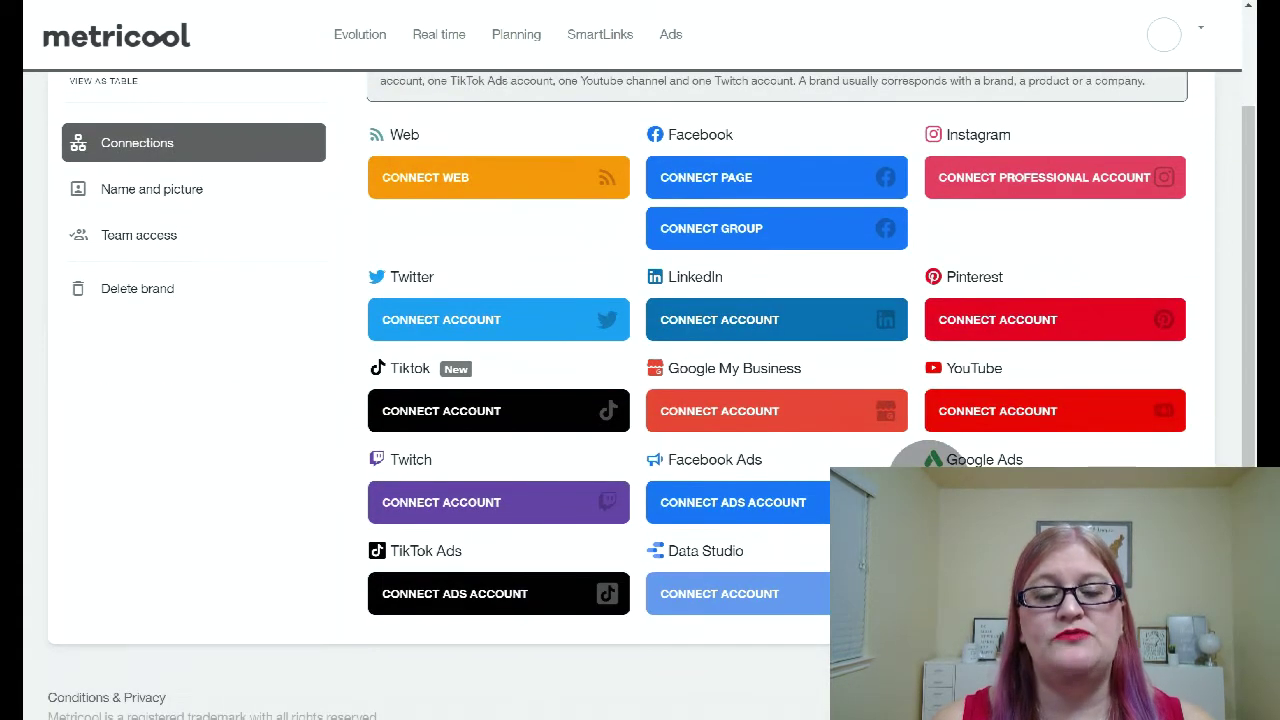
Step: Start connecting a Facebook page, then close the Facebook login window without linking it
{"action": "left_click", "coordinate": [733, 180]}
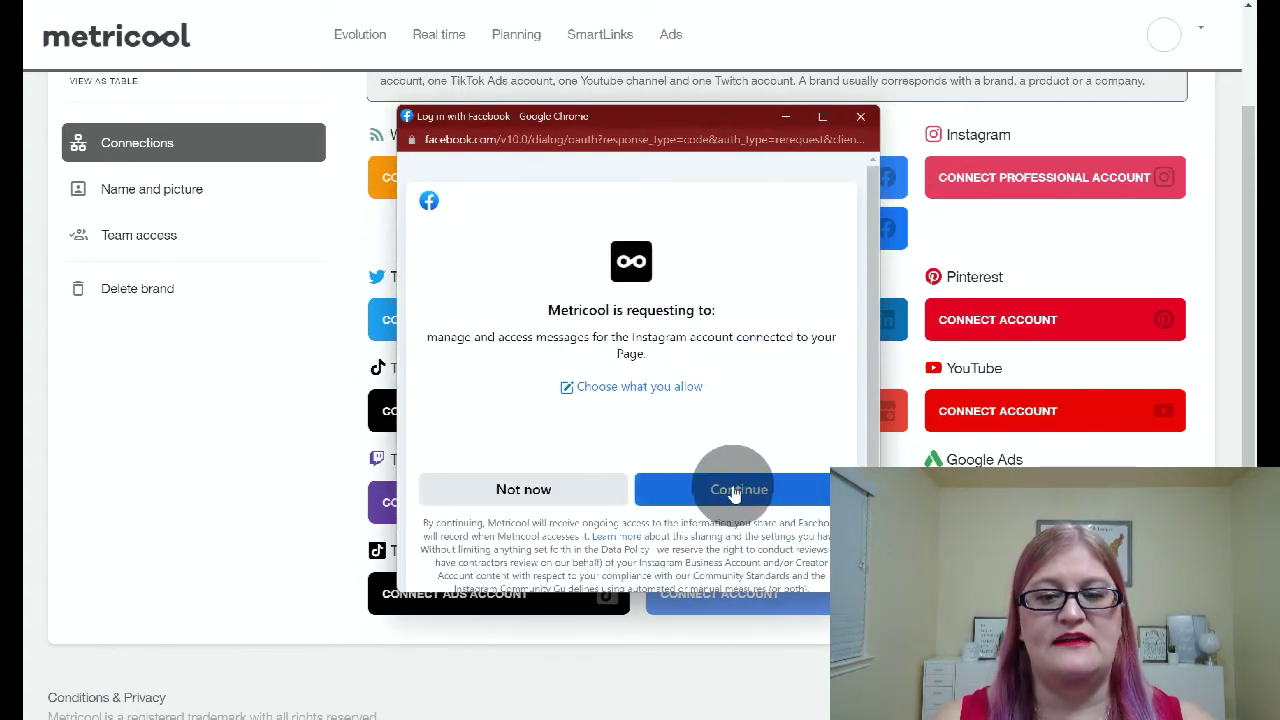
{"action": "left_click", "coordinate": [860, 117]}
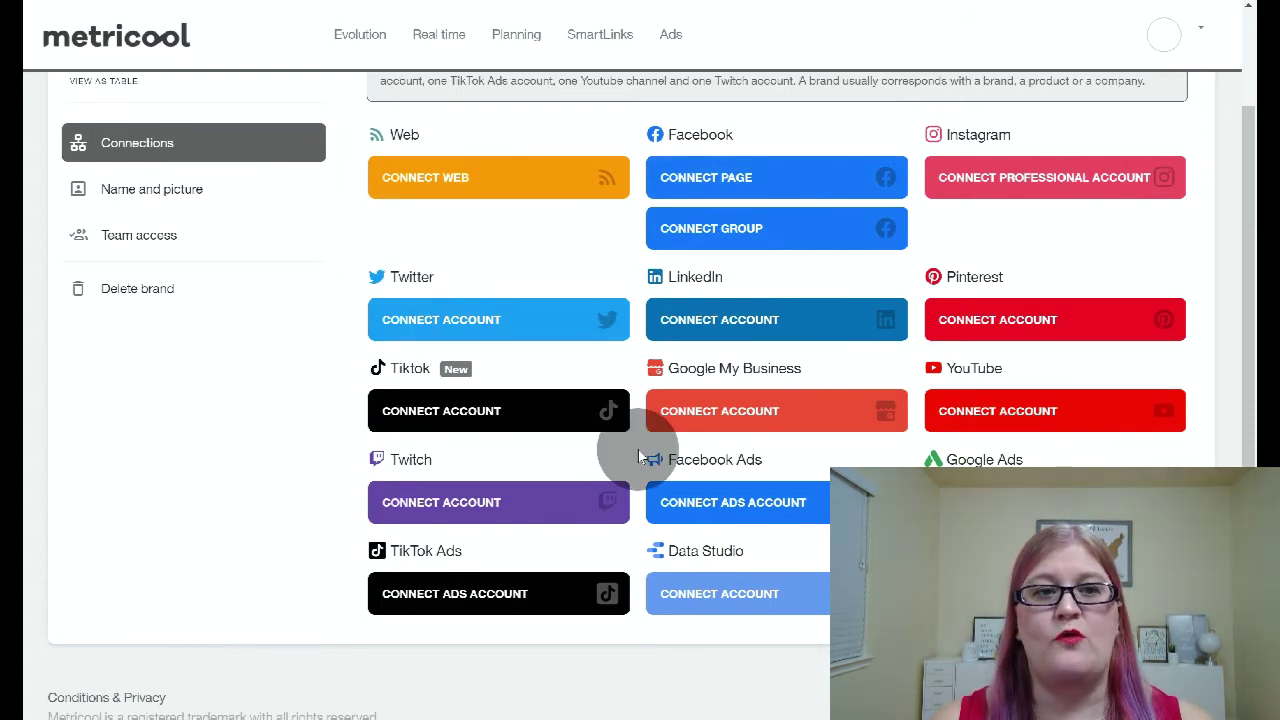
{"action": "scroll", "coordinate": [606, 296], "scroll_direction": "up", "scroll_amount": 2}
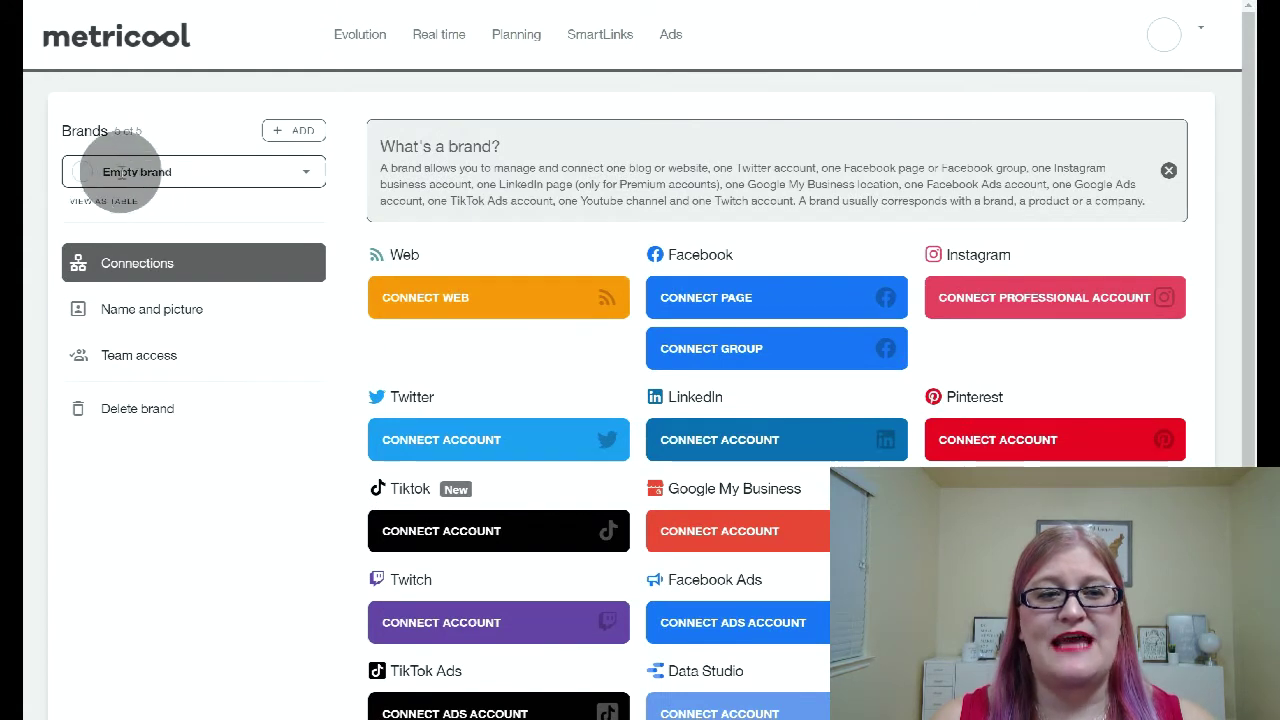
{"action": "left_click", "coordinate": [145, 313]}
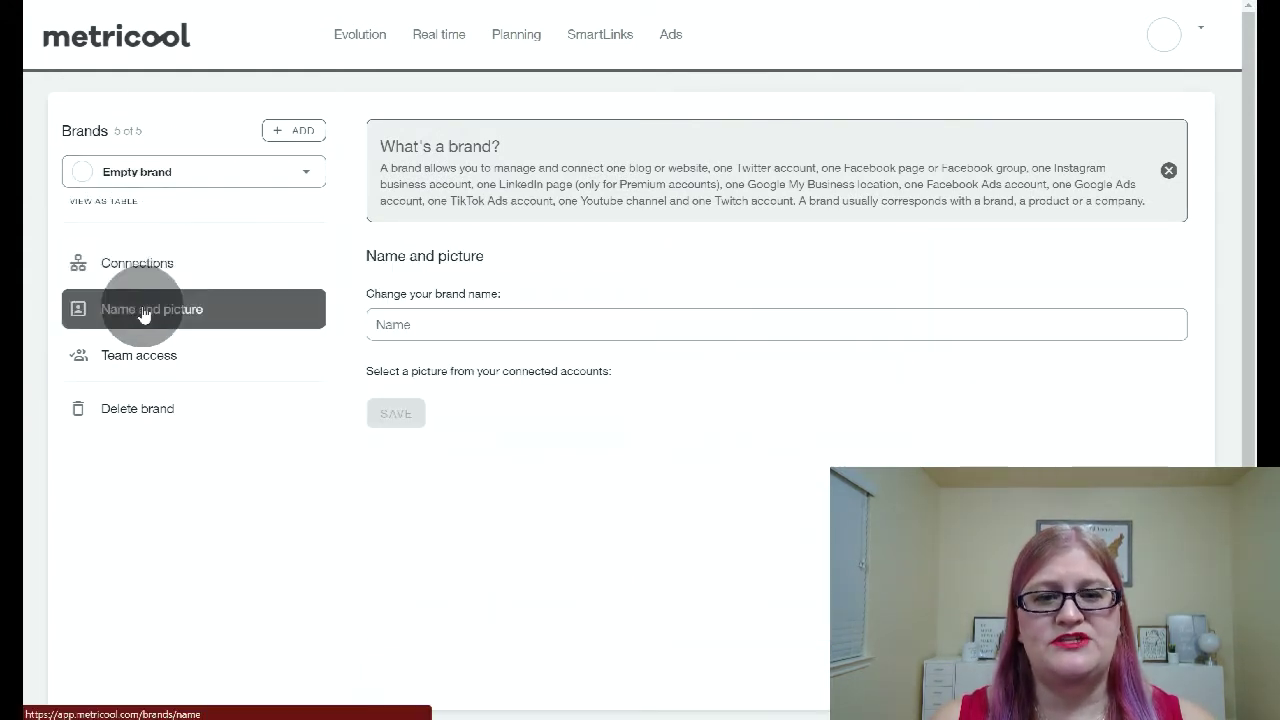
{"action": "left_click", "coordinate": [405, 323]}
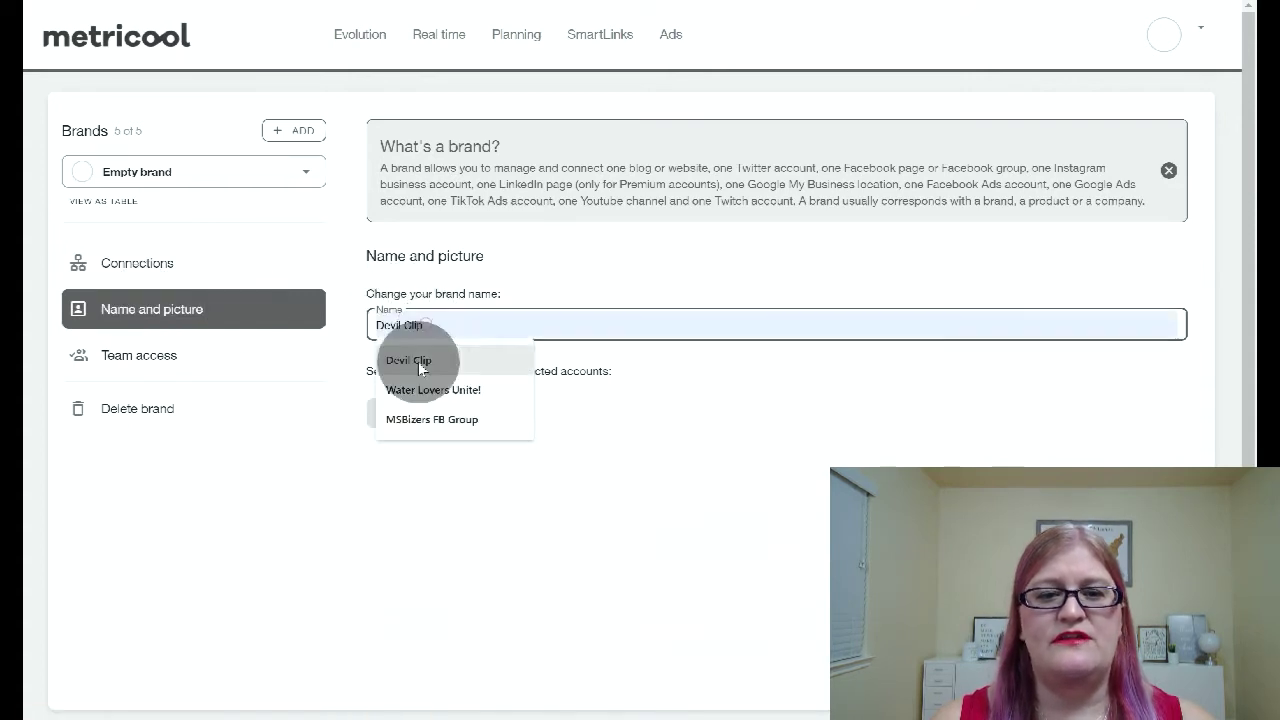
{"action": "left_click", "coordinate": [432, 362]}
{"action": "left_click", "coordinate": [387, 428]}
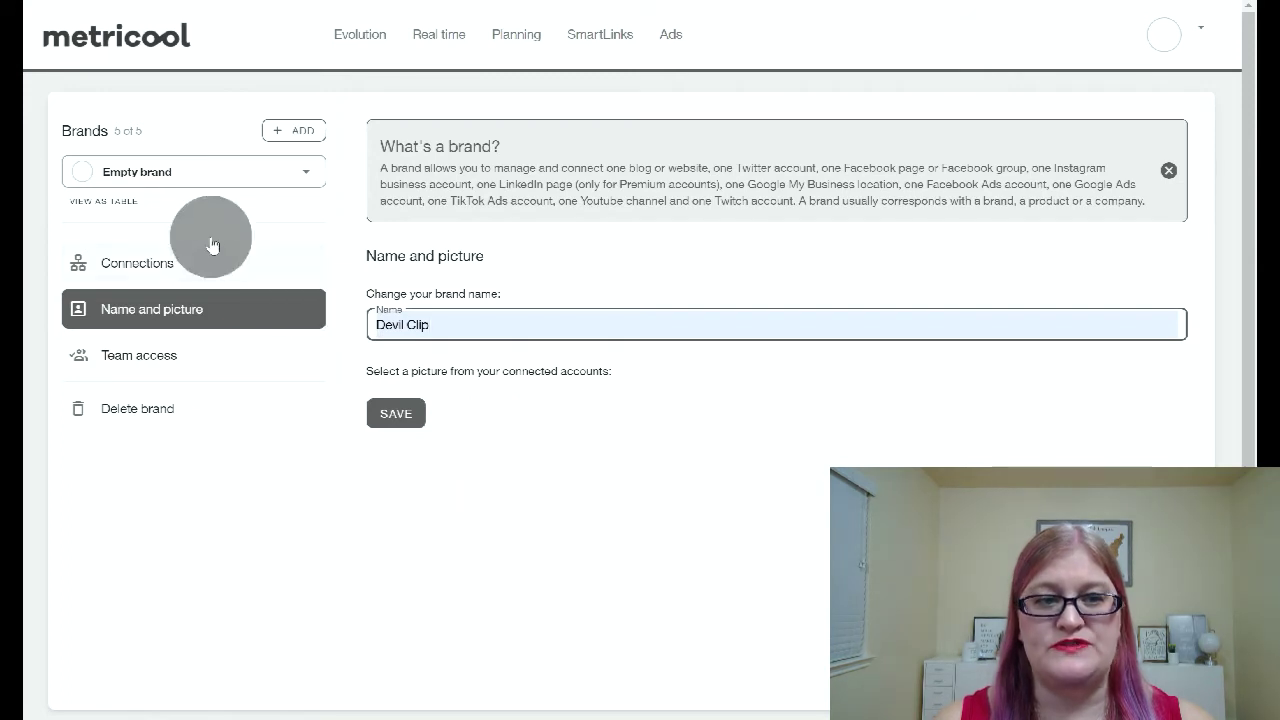
{"action": "left_click", "coordinate": [154, 260]}
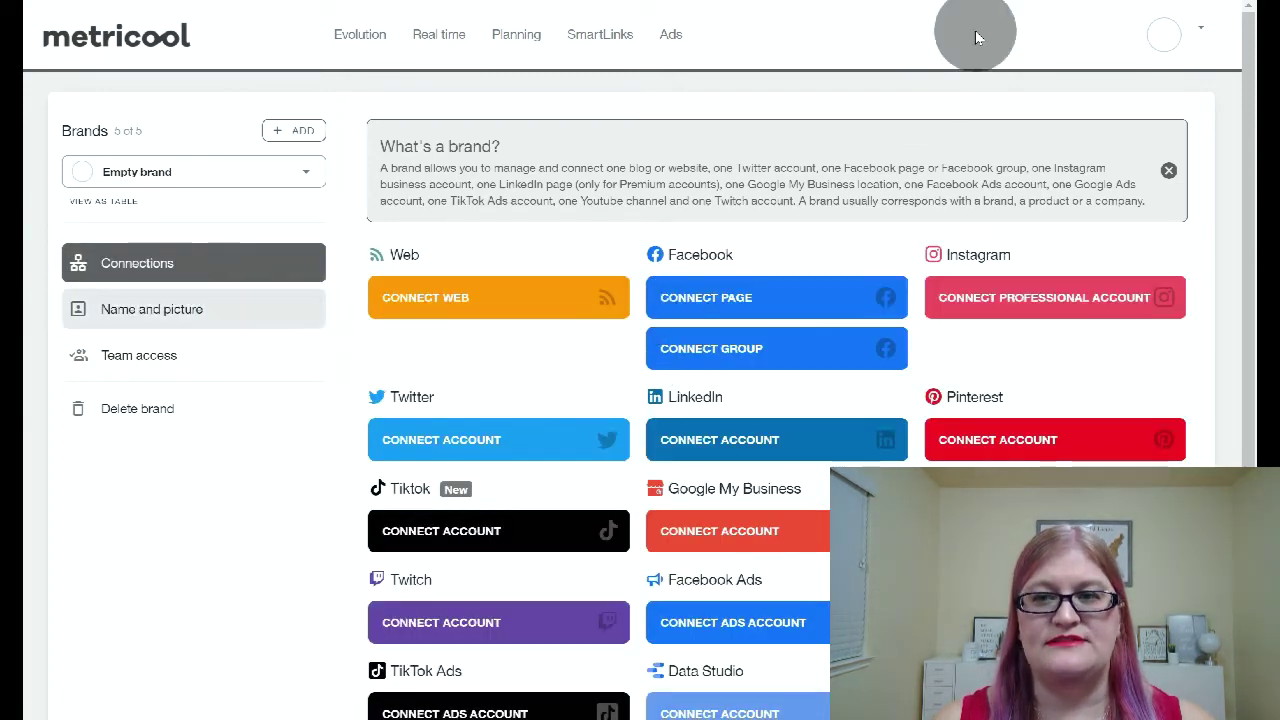
Step: Switch back to MyScheduledBiz and show its name and picture settings, with the brand list closed
{"action": "left_click", "coordinate": [1203, 38]}
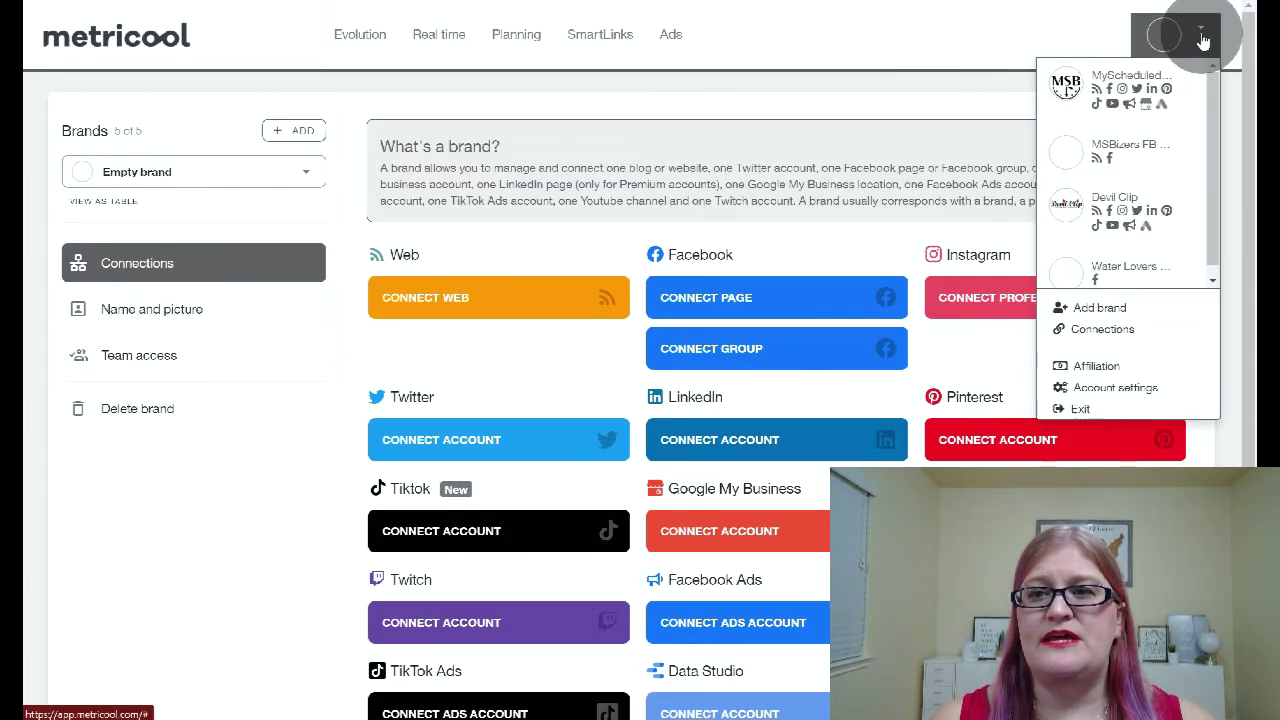
{"action": "left_click", "coordinate": [1147, 80]}
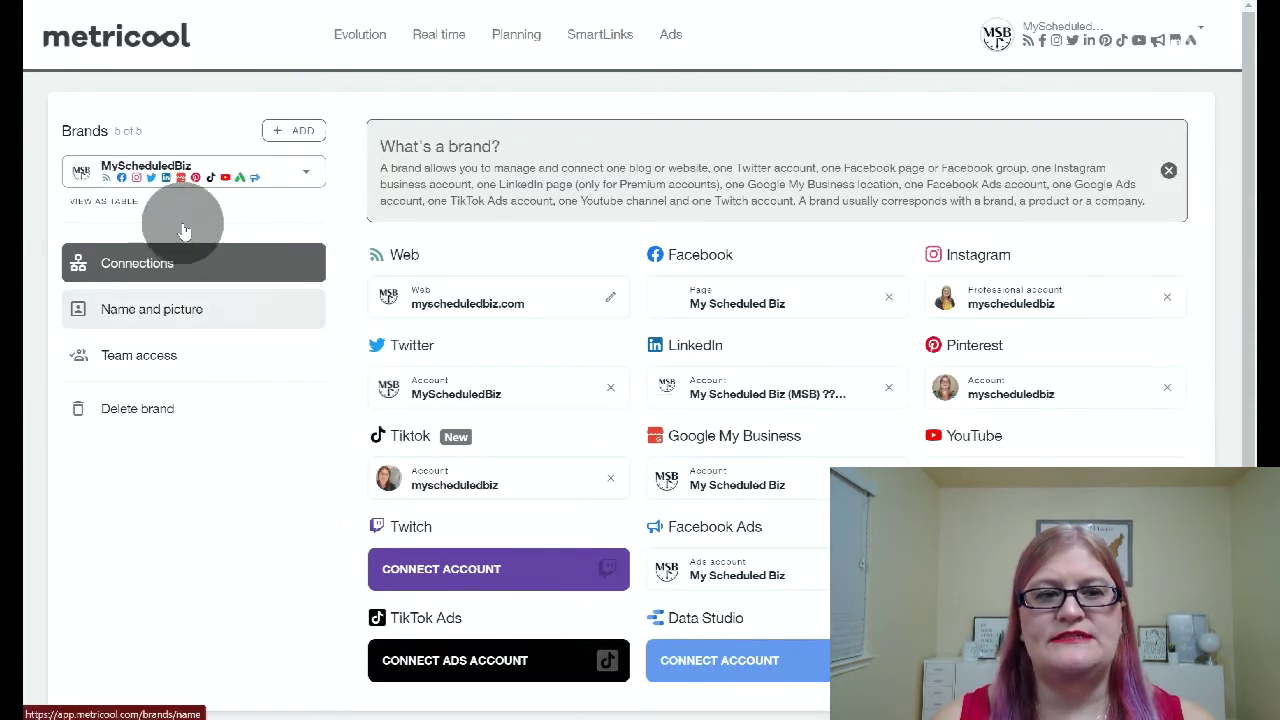
{"action": "left_click", "coordinate": [140, 311]}
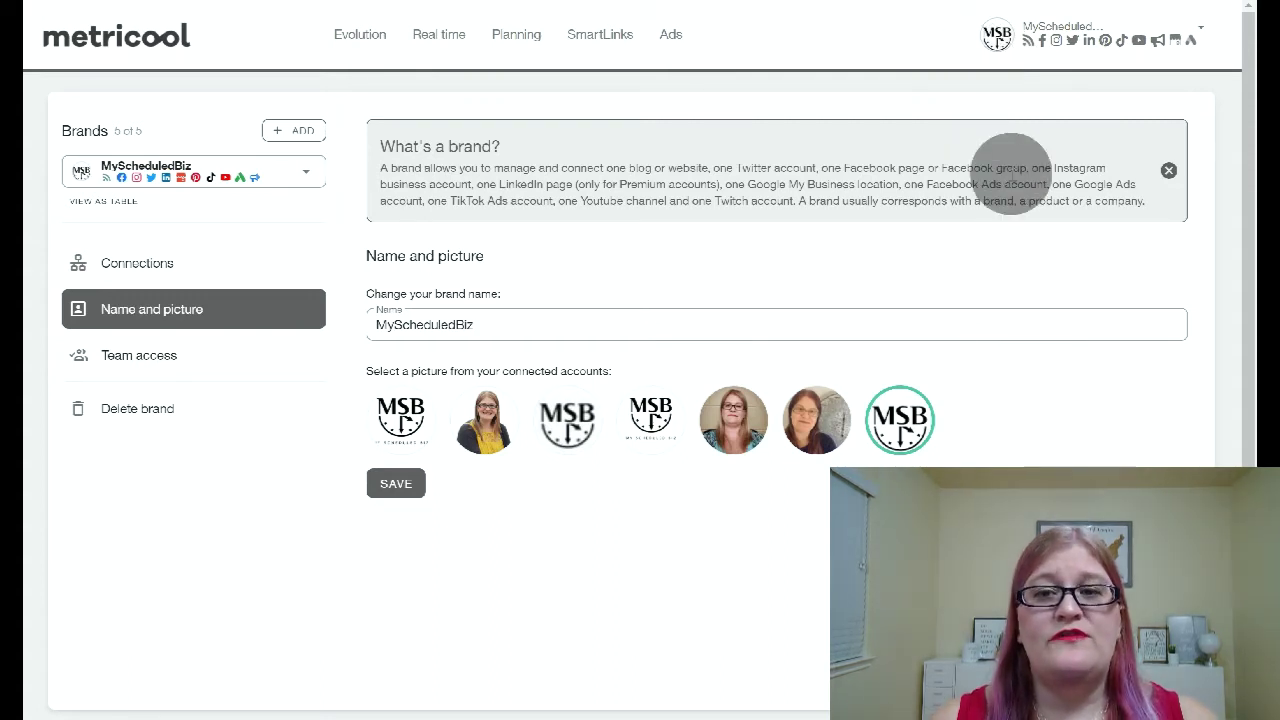
{"action": "left_click", "coordinate": [1113, 40]}
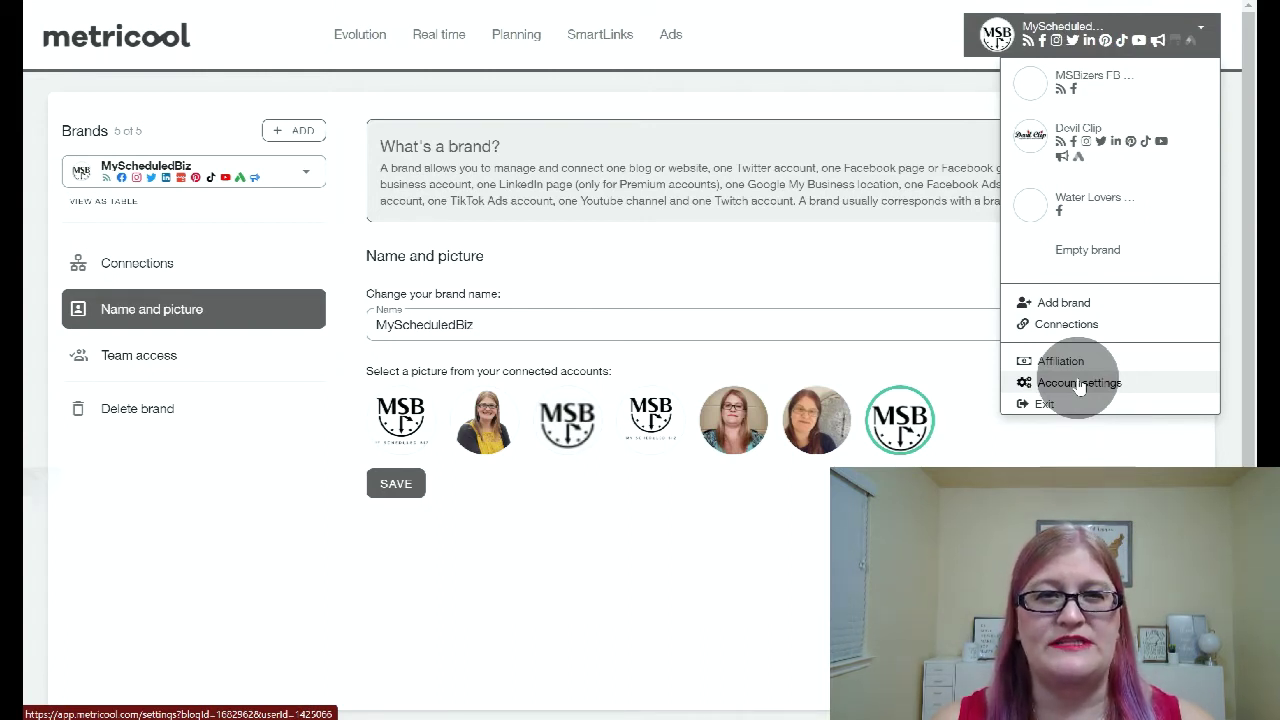
{"action": "left_click", "coordinate": [1045, 593]}
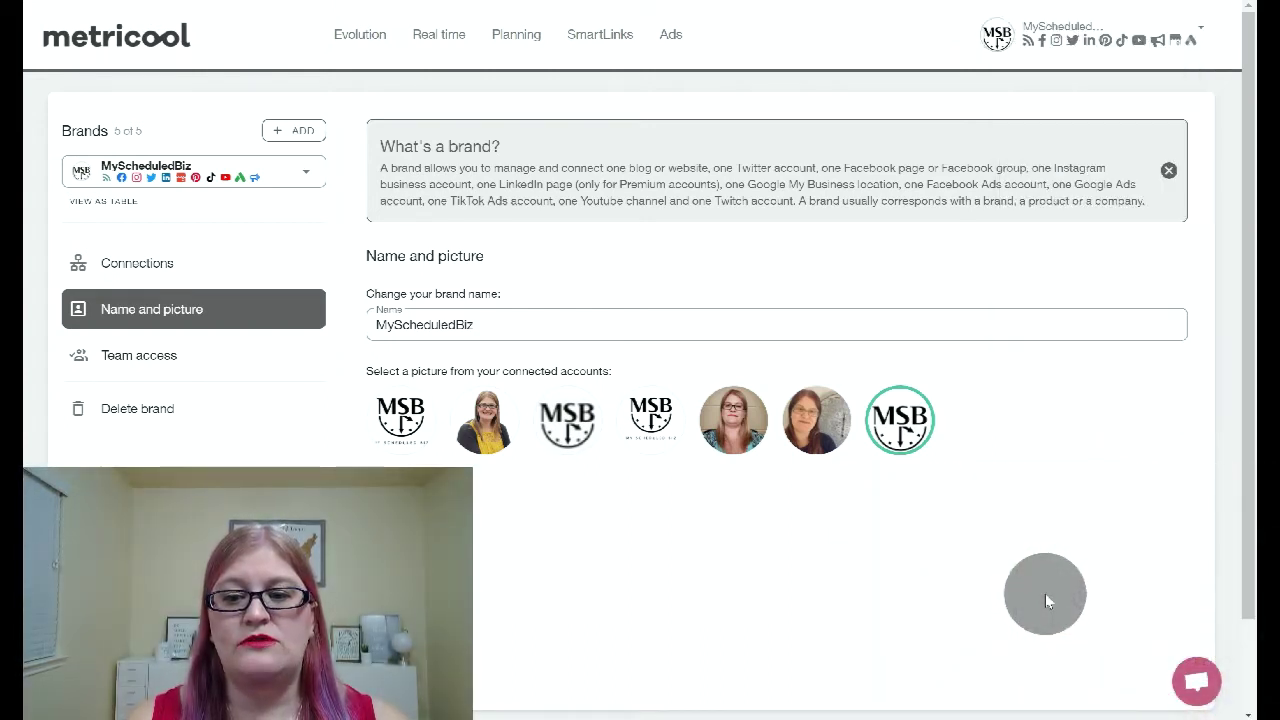
{"action": "left_click", "coordinate": [1199, 680]}
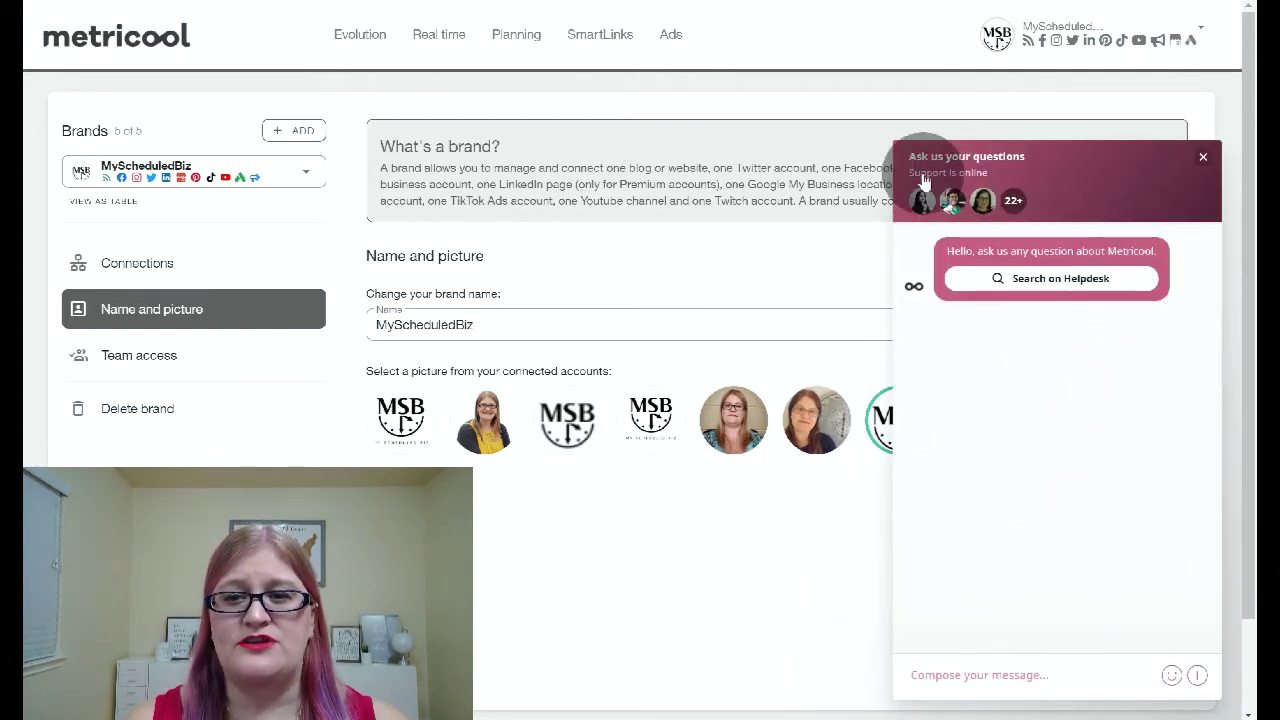
{"action": "left_click", "coordinate": [1204, 157]}
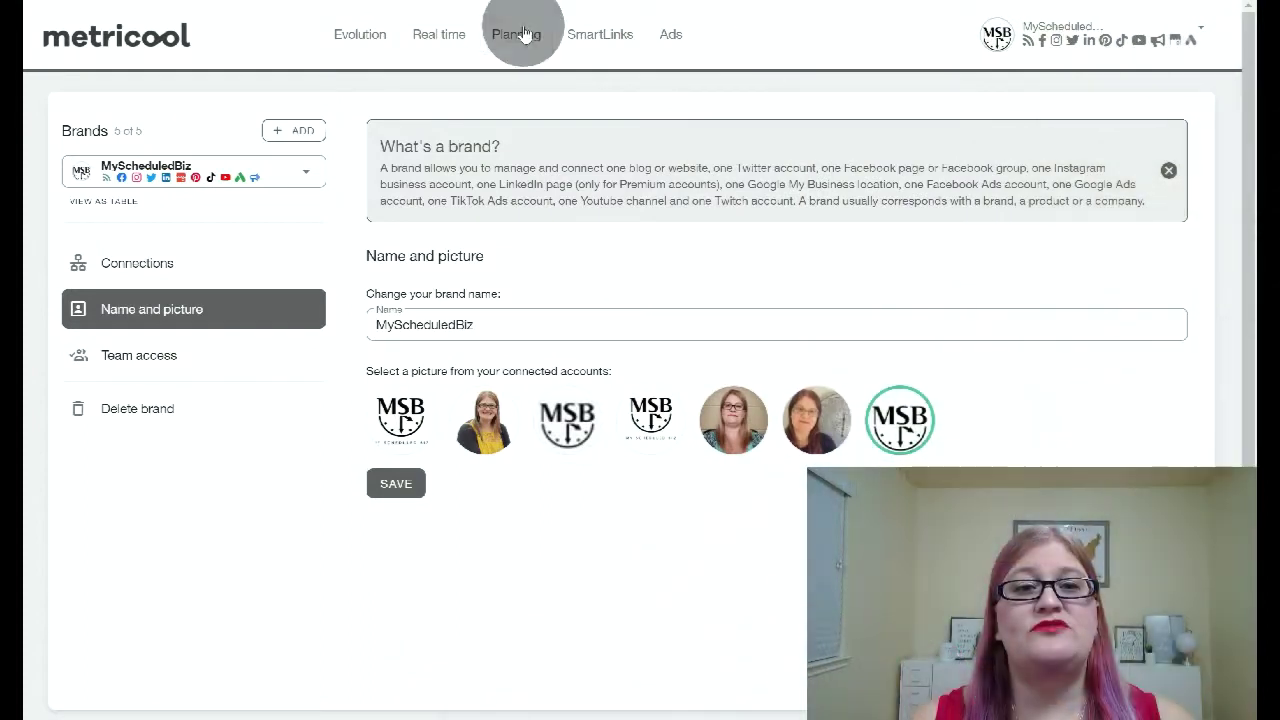
Step: Review the website's Evolution analytics, then its Real time stats: 17 page views, 15 visits, 13 visitors
{"action": "left_click", "coordinate": [358, 58]}
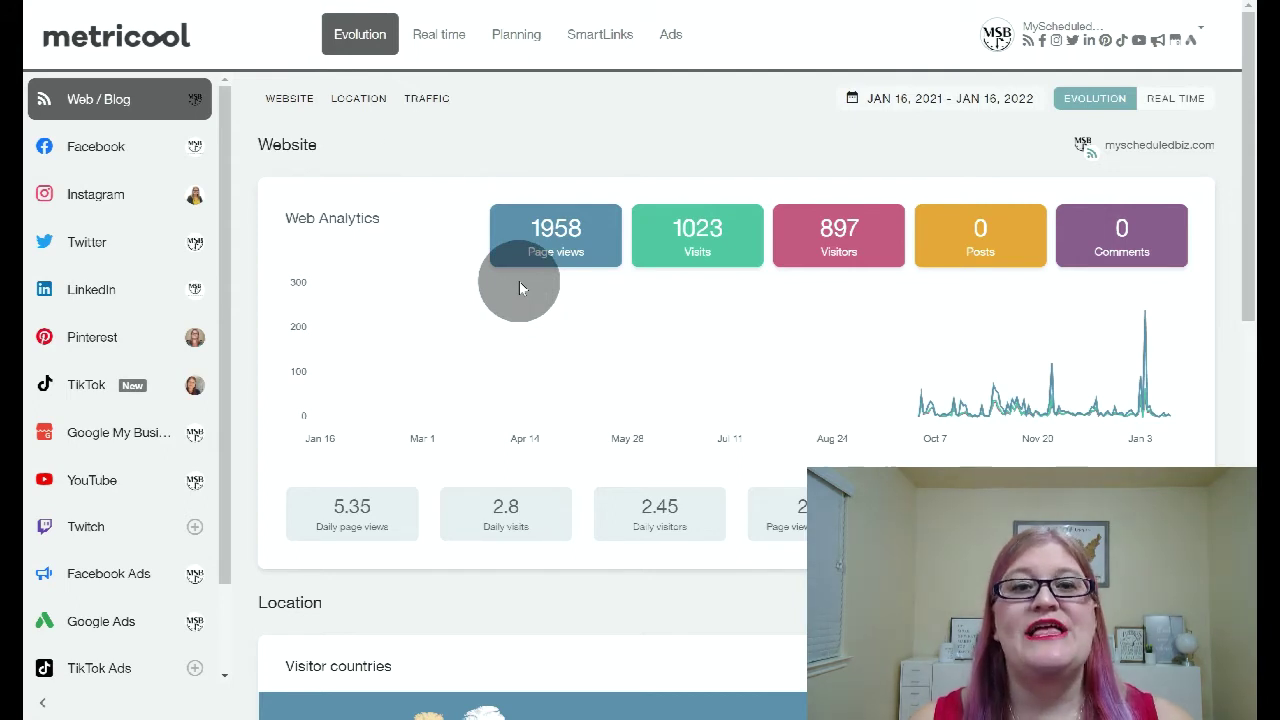
{"action": "left_click", "coordinate": [436, 37]}
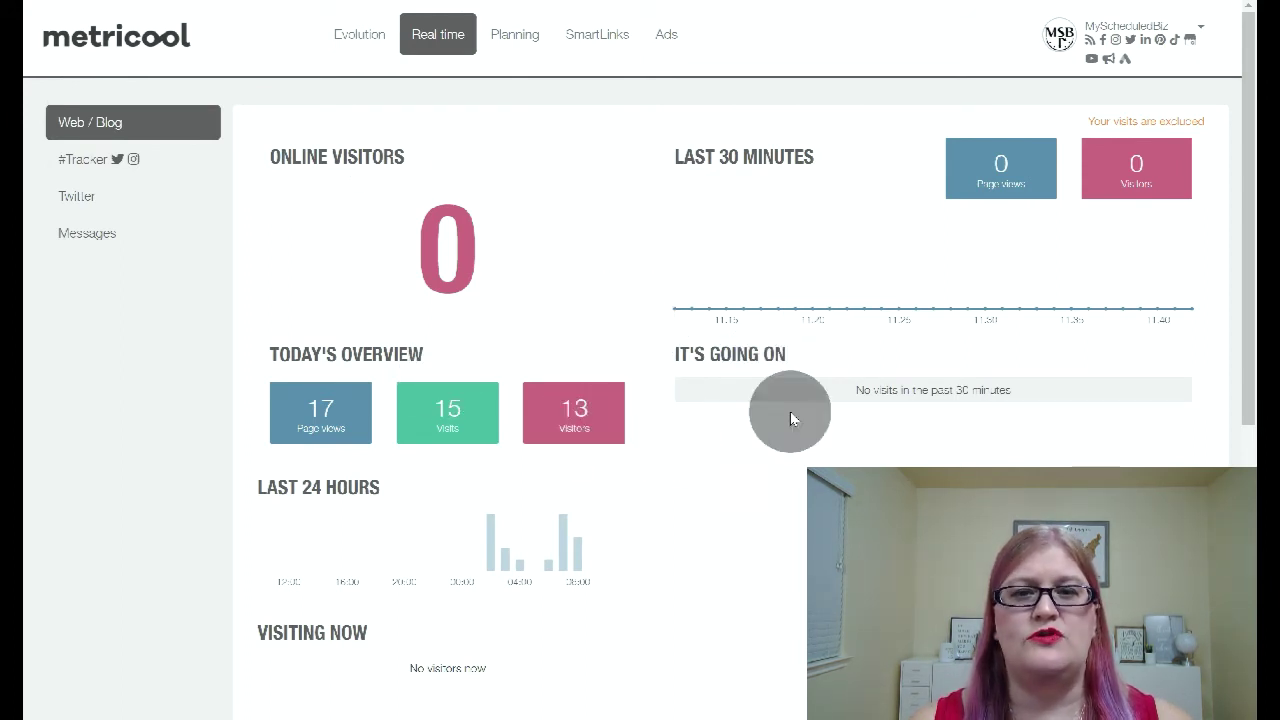
Step: Check the #Tracker page, then show real-time Twitter stats: 7 tweets in 8 days, 0 interactions
{"action": "left_click", "coordinate": [80, 160]}
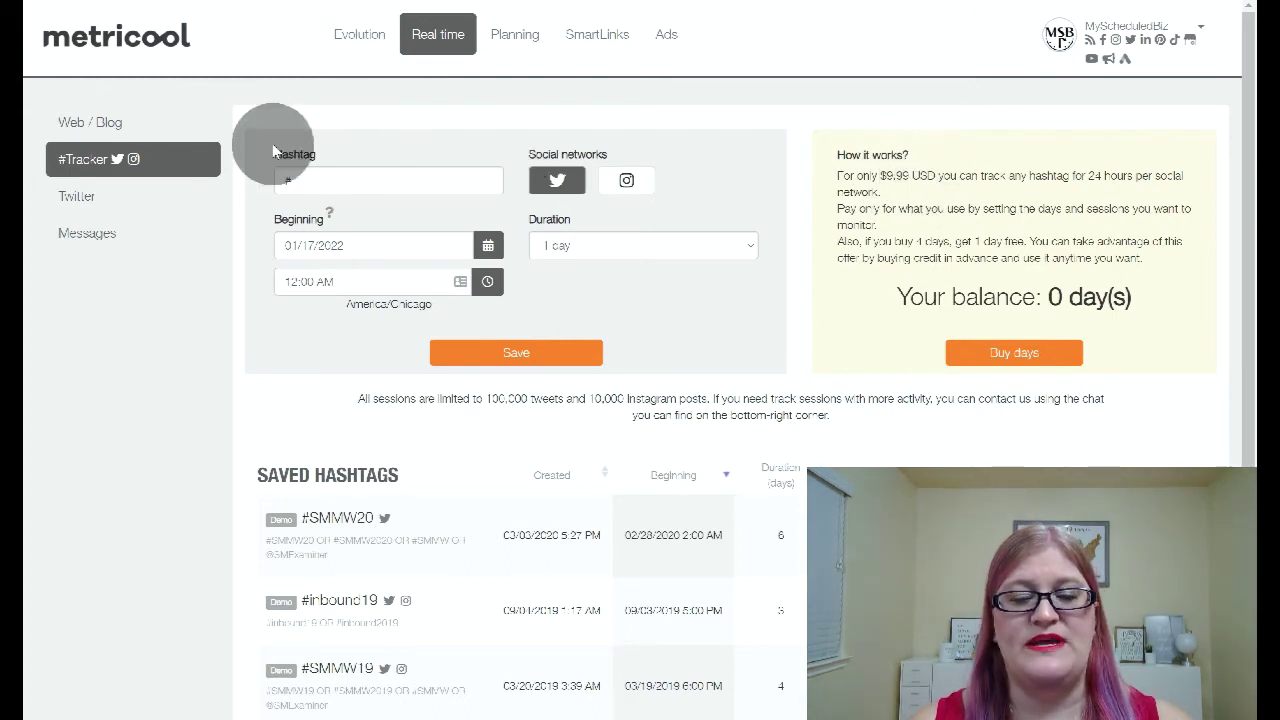
{"action": "left_click", "coordinate": [137, 203]}
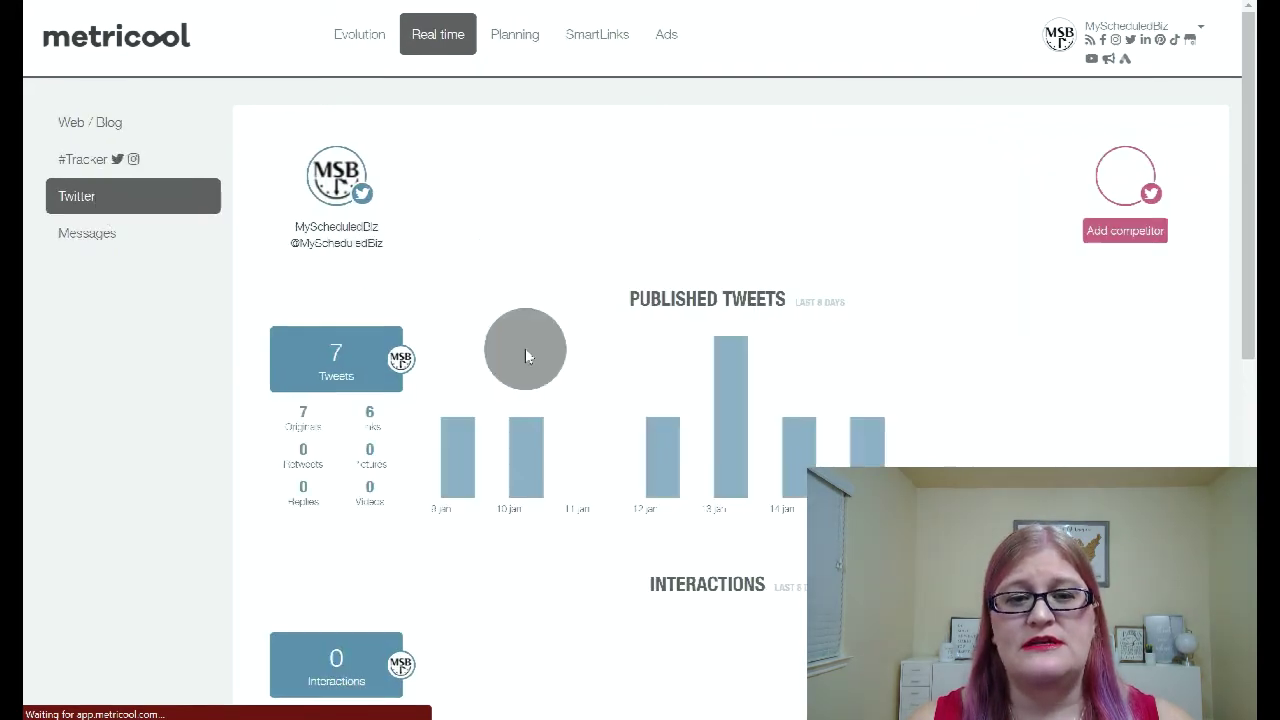
Step: Sort Community Management followers by Follows you, then list the accounts being followed
{"action": "scroll", "coordinate": [519, 460], "scroll_direction": "down", "scroll_amount": 6}
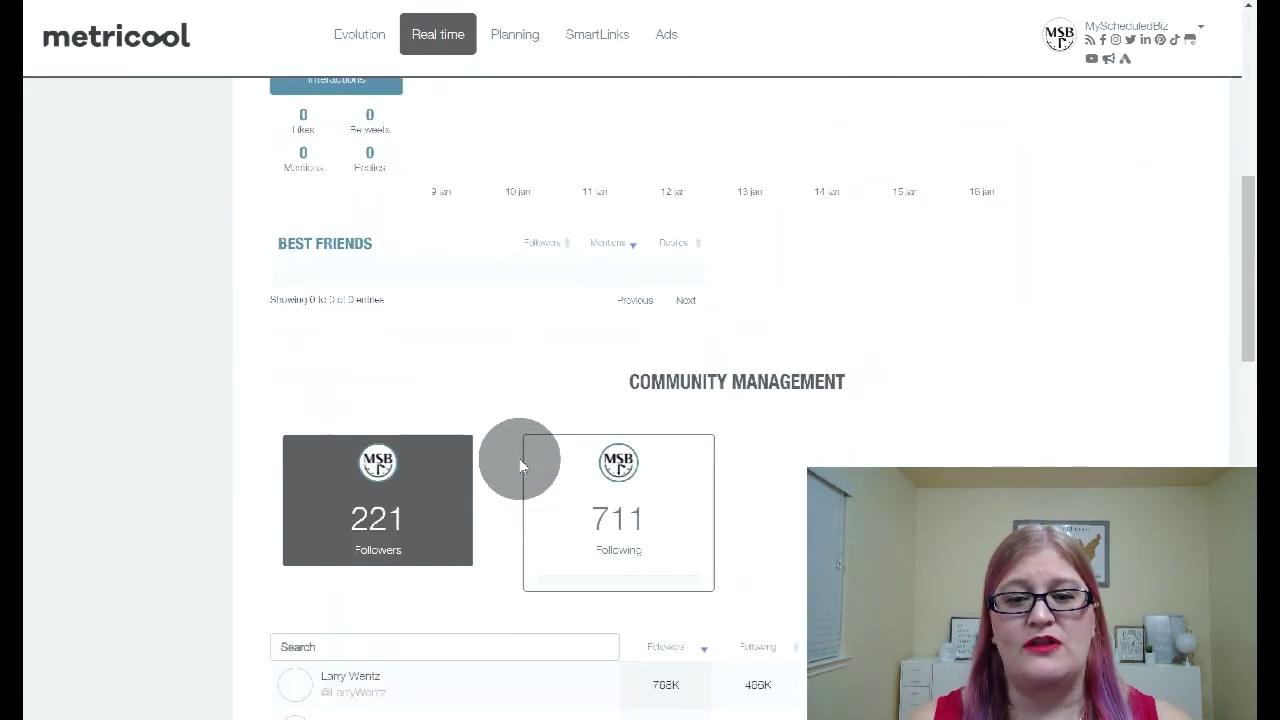
{"action": "scroll", "coordinate": [519, 460], "scroll_direction": "down", "scroll_amount": 3}
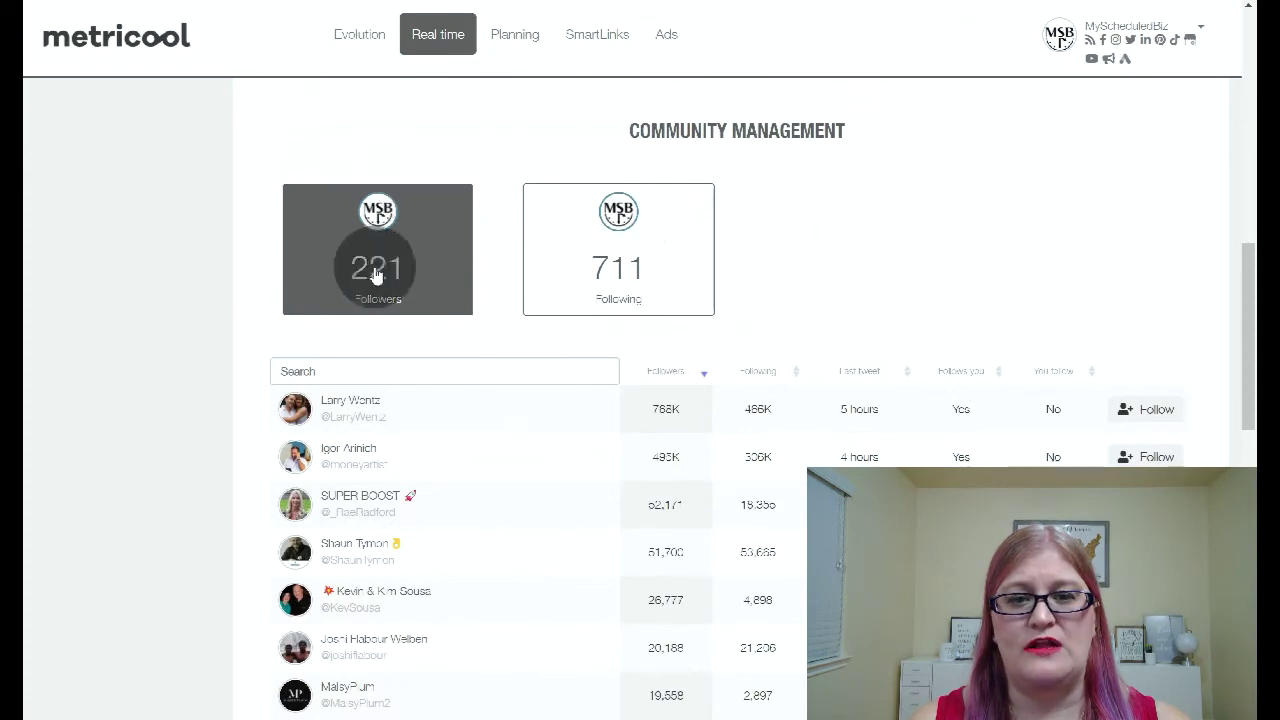
{"action": "scroll", "coordinate": [927, 300], "scroll_direction": "down", "scroll_amount": 1}
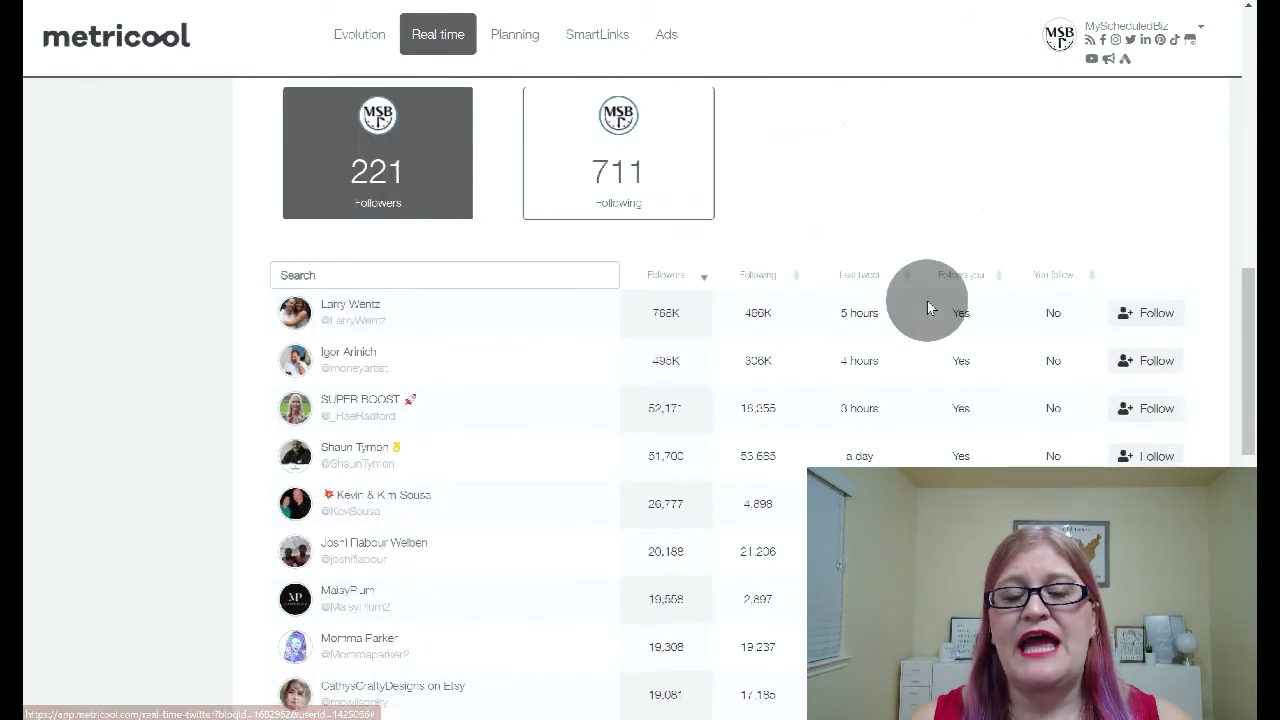
{"action": "scroll", "coordinate": [927, 300], "scroll_direction": "down", "scroll_amount": 3}
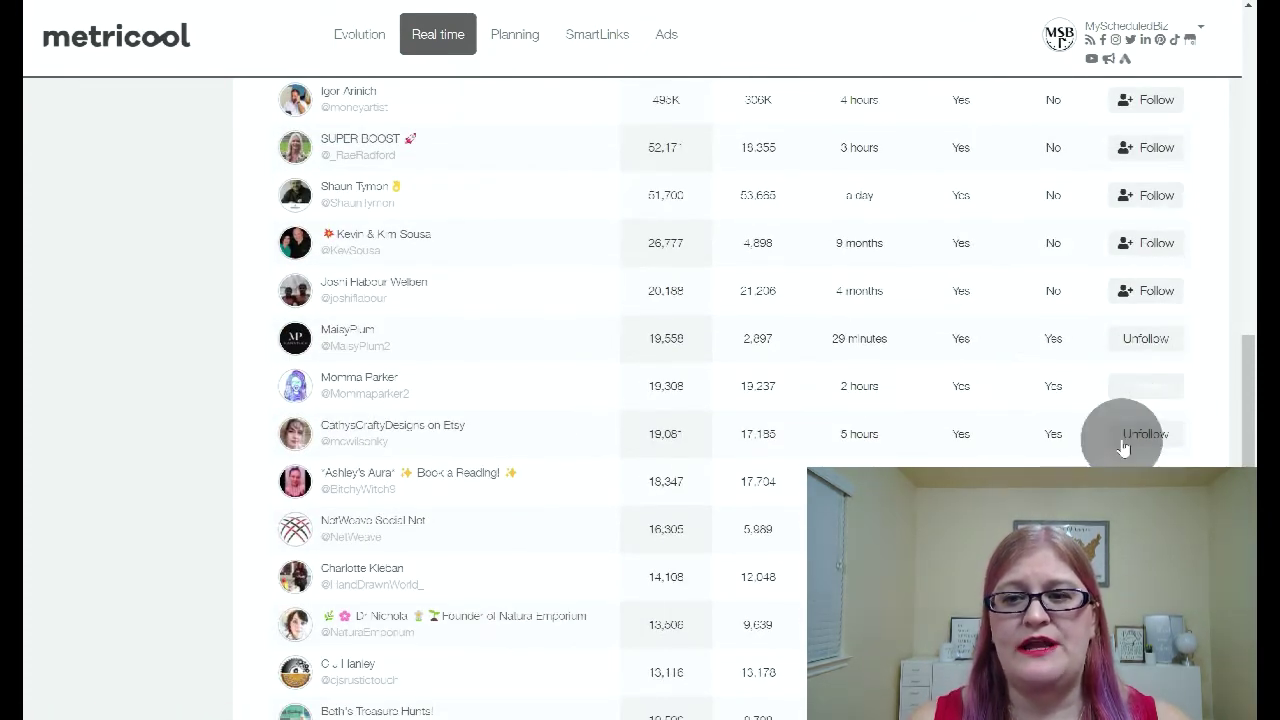
{"action": "scroll", "coordinate": [966, 403], "scroll_direction": "up", "scroll_amount": 3}
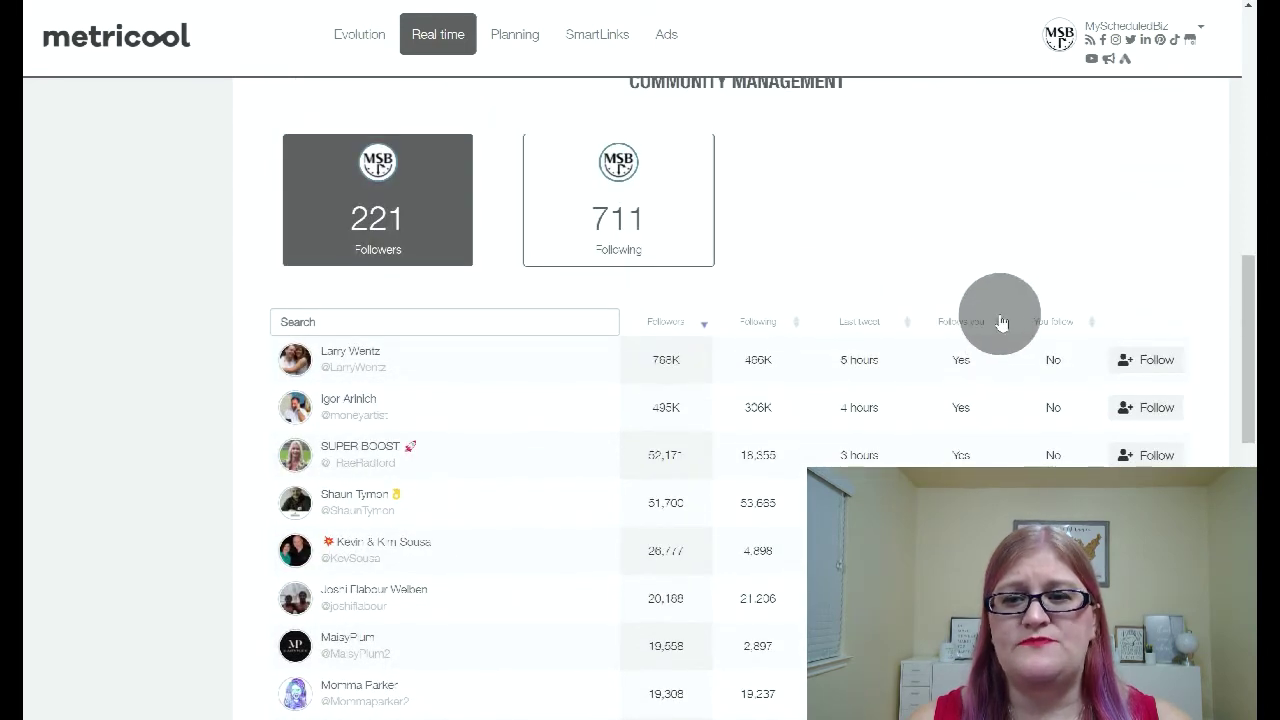
{"action": "left_click", "coordinate": [1001, 322]}
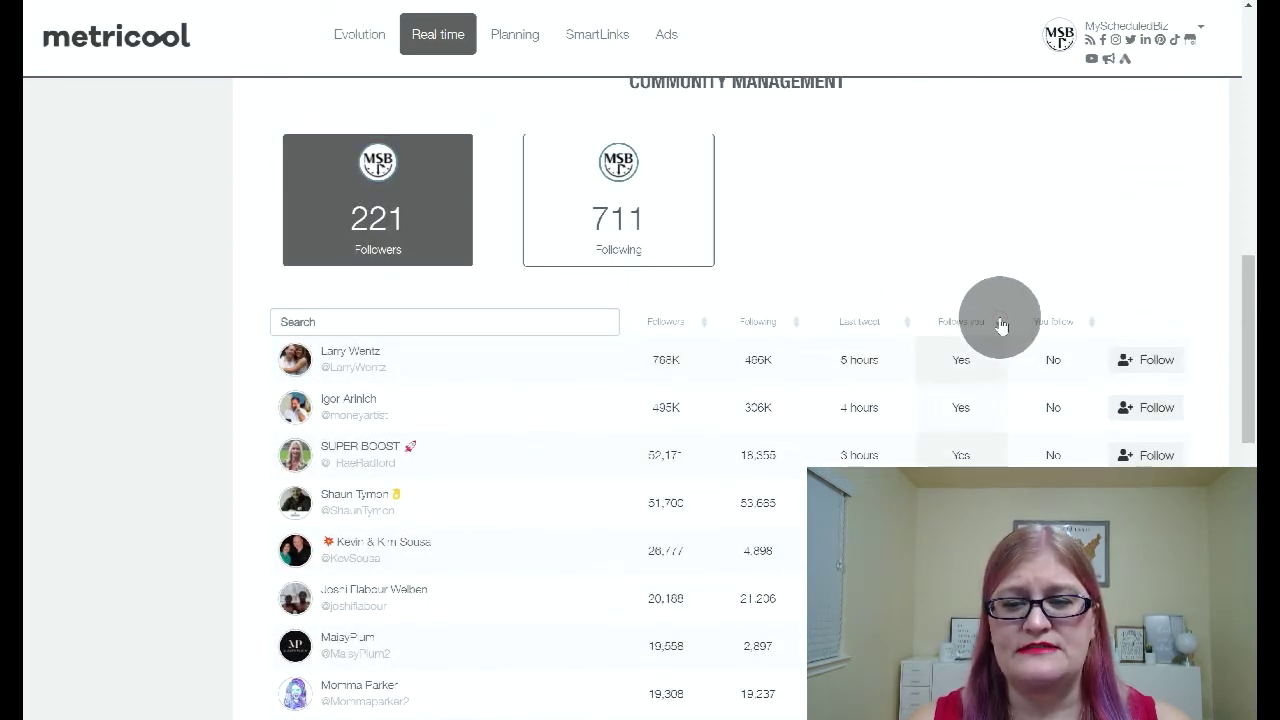
{"action": "left_click", "coordinate": [636, 213]}
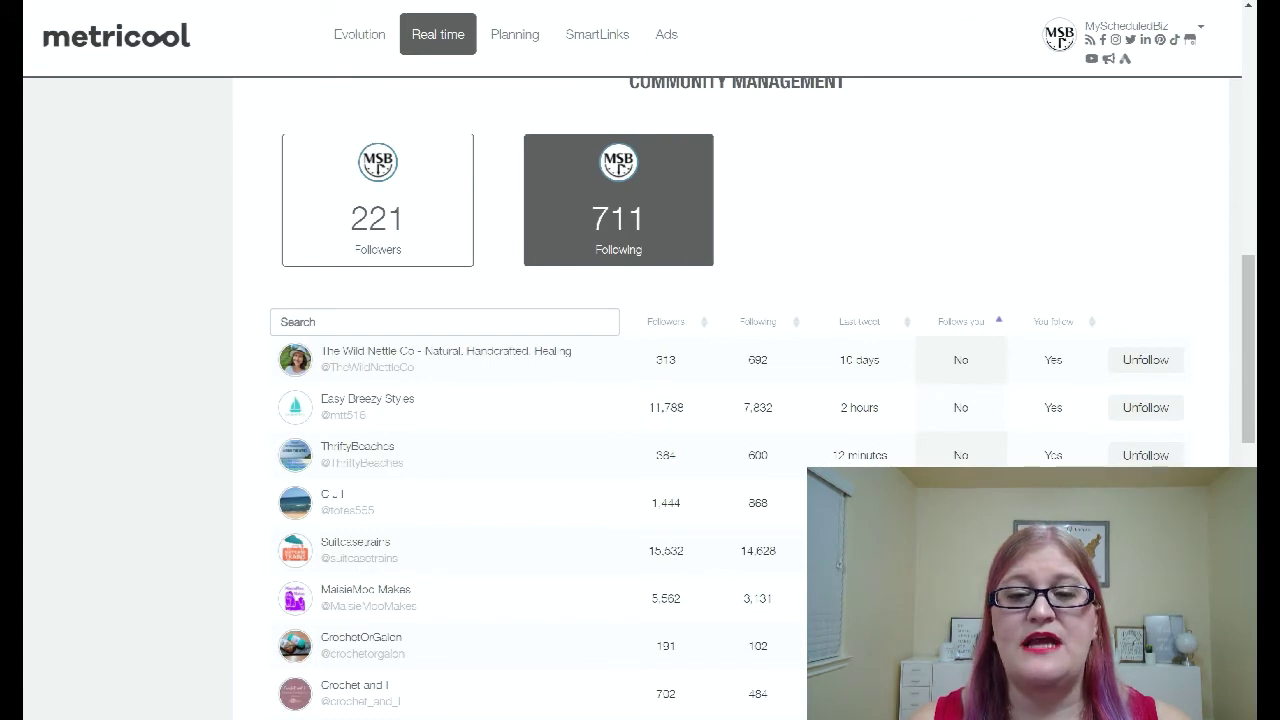
Step: Open the Planning calendar showing the week of Jan 16–22, 2022
{"action": "scroll", "coordinate": [700, 400], "scroll_direction": "down", "scroll_amount": 4}
{"action": "scroll", "coordinate": [700, 400], "scroll_direction": "up", "scroll_amount": 9}
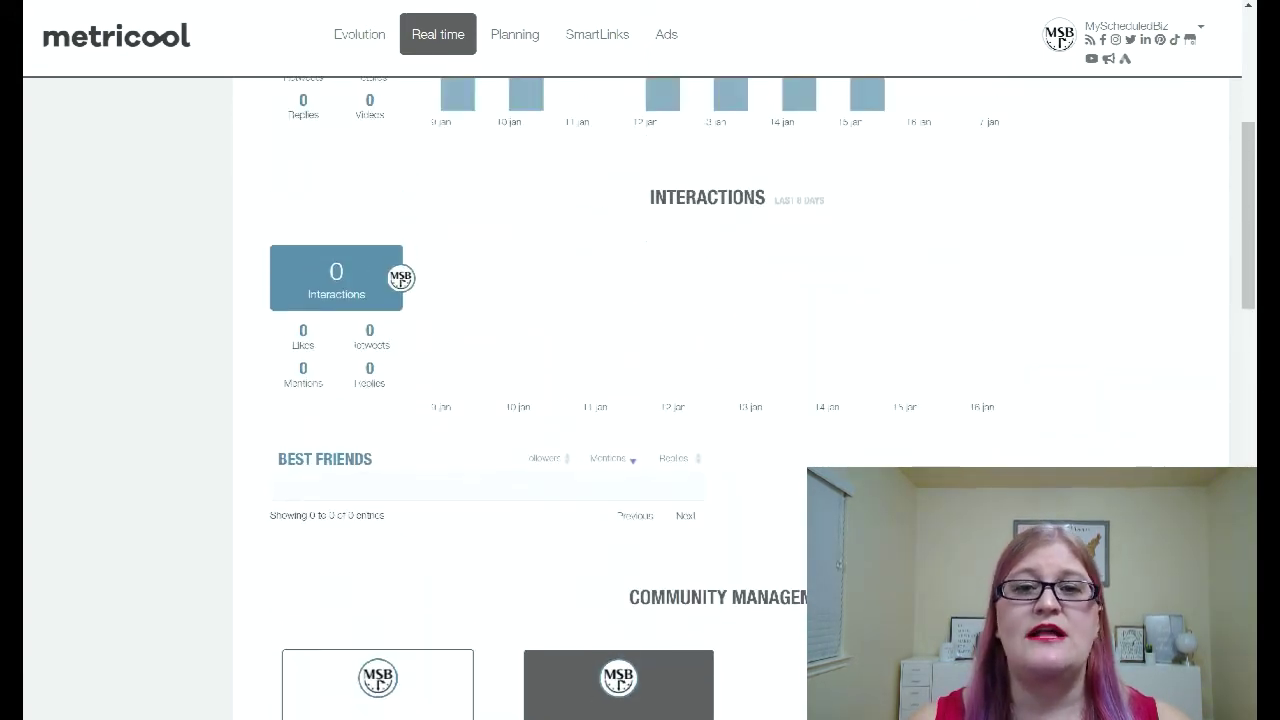
{"action": "scroll", "coordinate": [586, 300], "scroll_direction": "up", "scroll_amount": 2}
{"action": "scroll", "coordinate": [586, 300], "scroll_direction": "up", "scroll_amount": 2}
{"action": "left_click", "coordinate": [165, 190]}
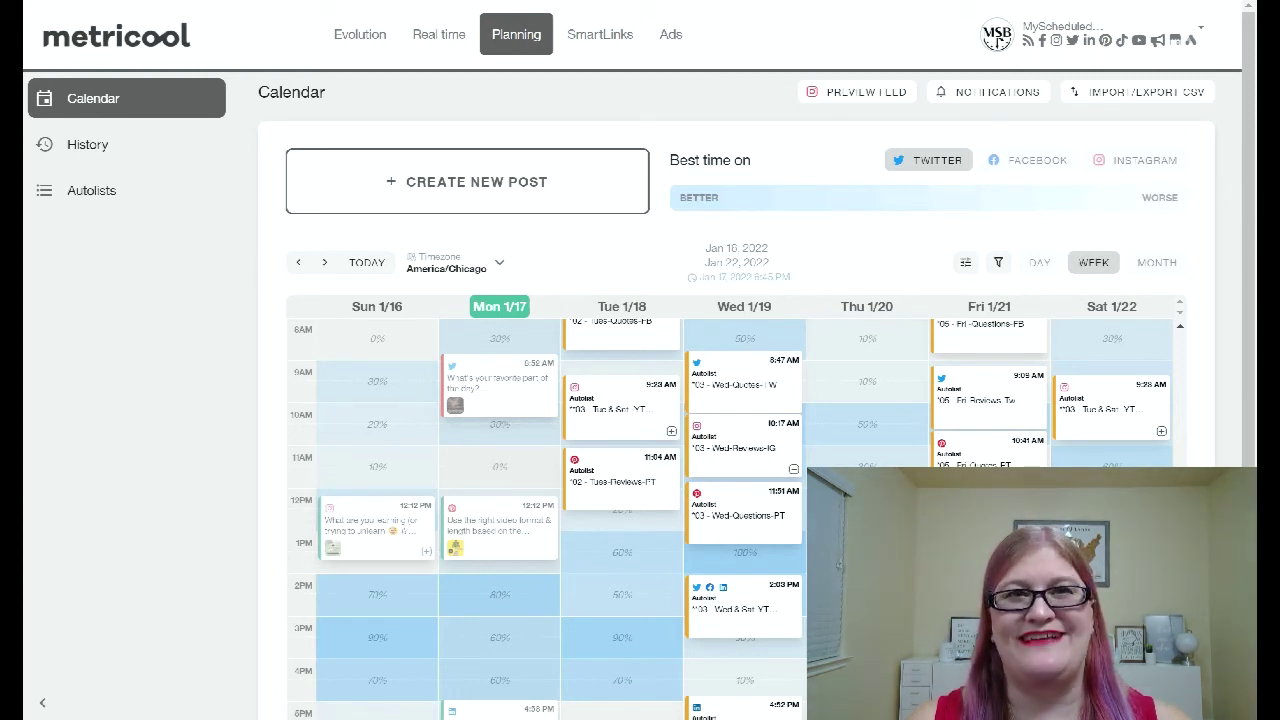
Step: Review the post History and the recurring Autolists with their next times and status, then go to SmartLinks
{"action": "left_click", "coordinate": [113, 152]}
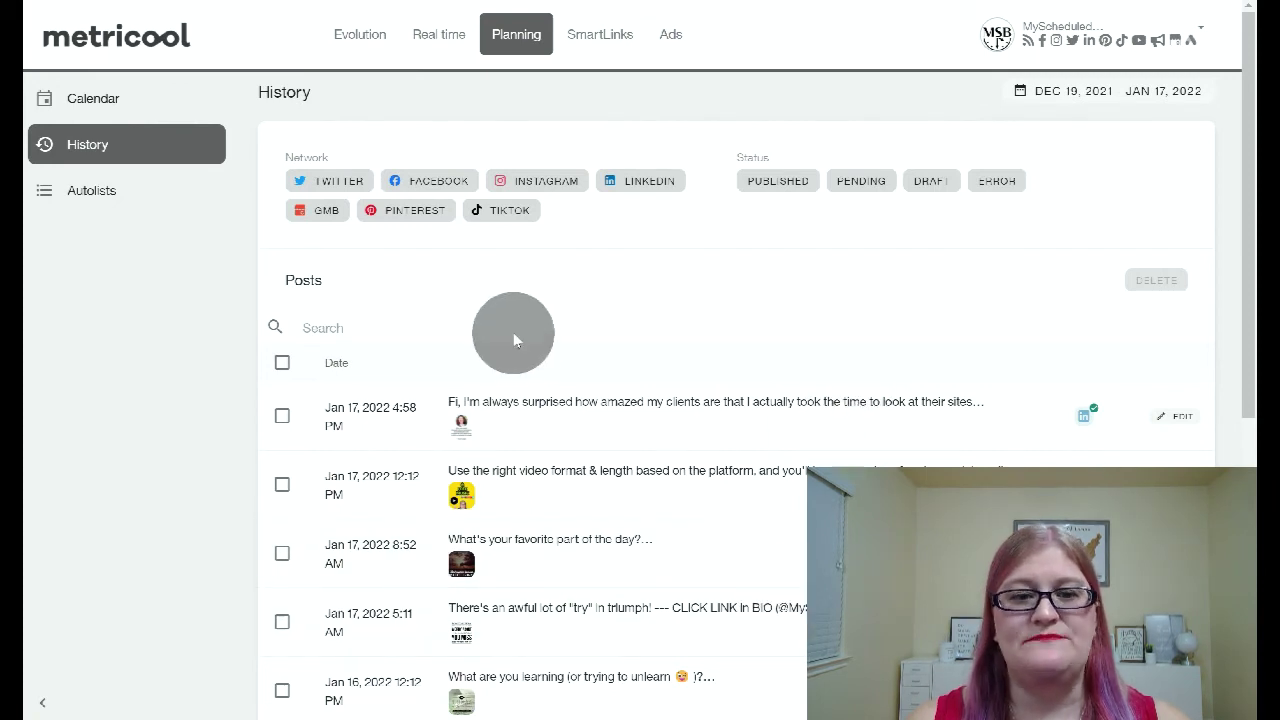
{"action": "left_click", "coordinate": [95, 195]}
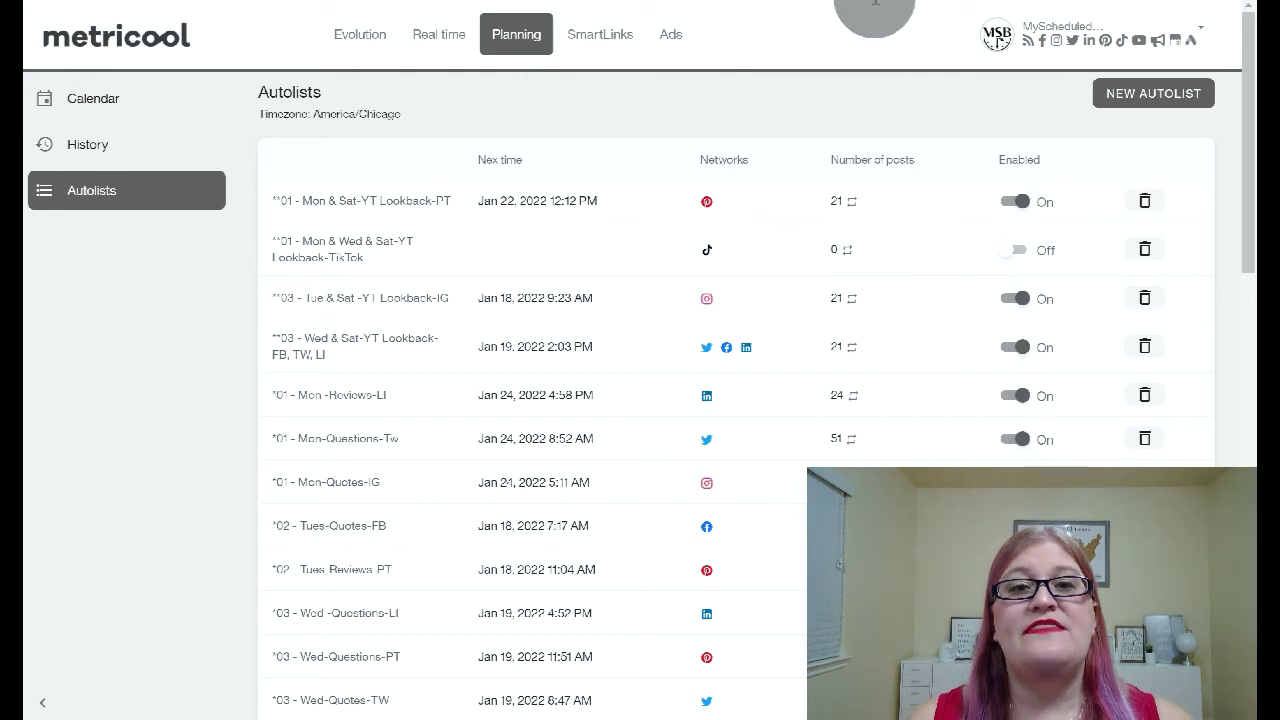
{"action": "left_click", "coordinate": [615, 35]}
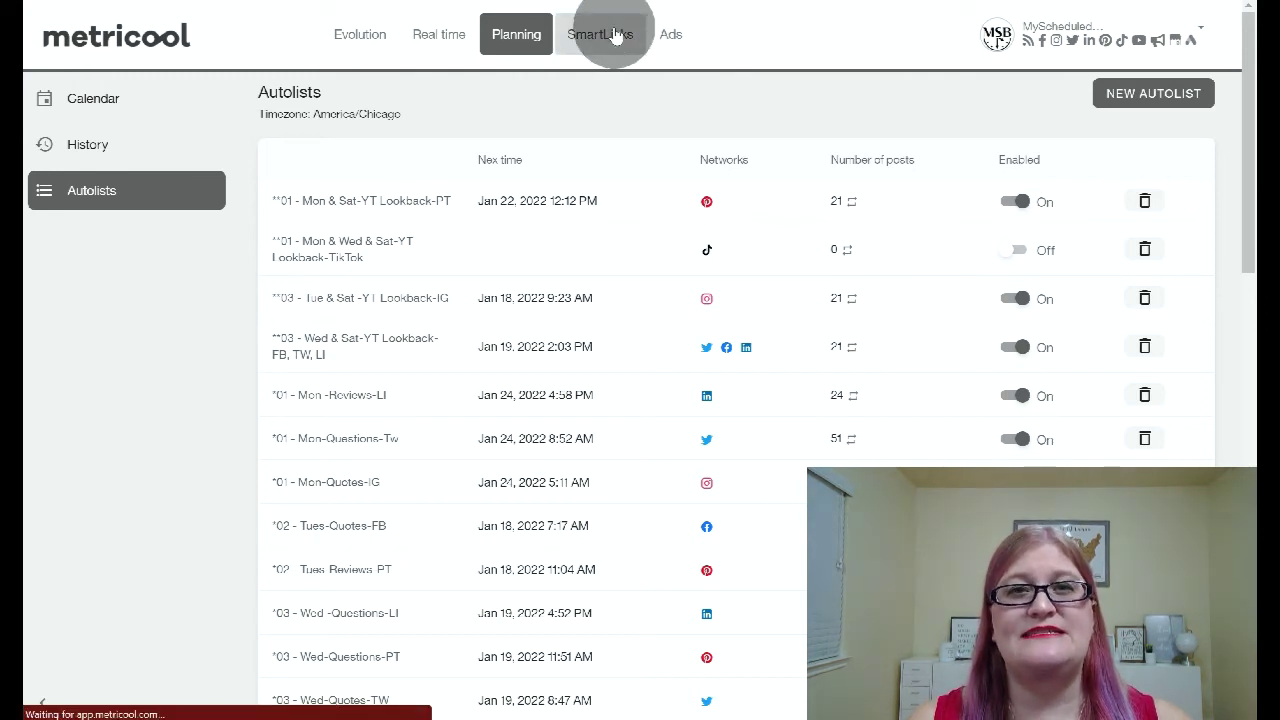